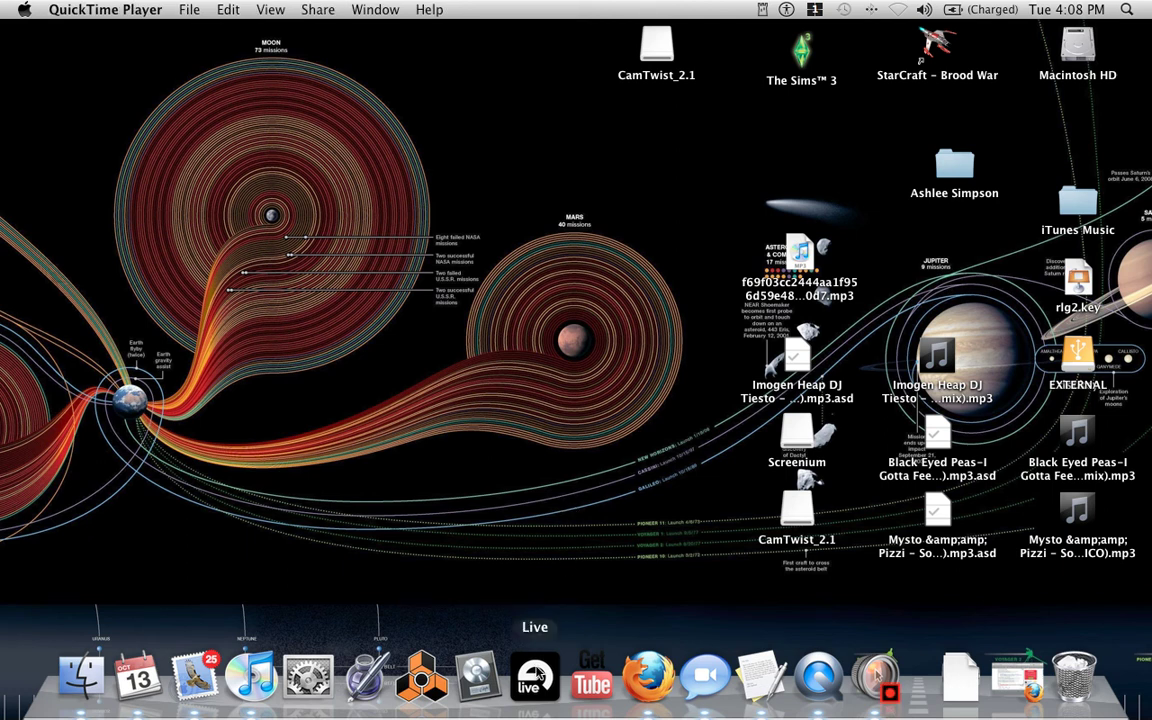
# Launch Ableton Live from the Dock to open a new empty Live set
pyautogui.click(537, 678)
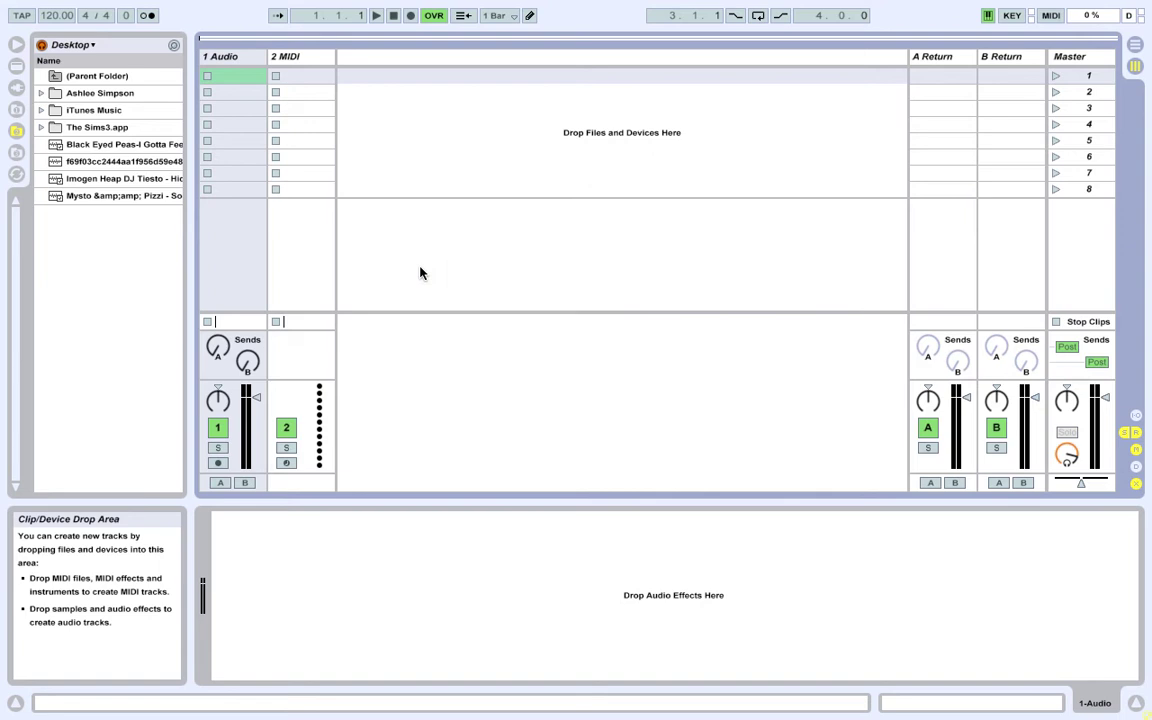
# Delete the 2 MIDI track, insert a new audio track, and toggle the crossfader section off and on
pyautogui.click(318, 57)
pyautogui.press('Delete')
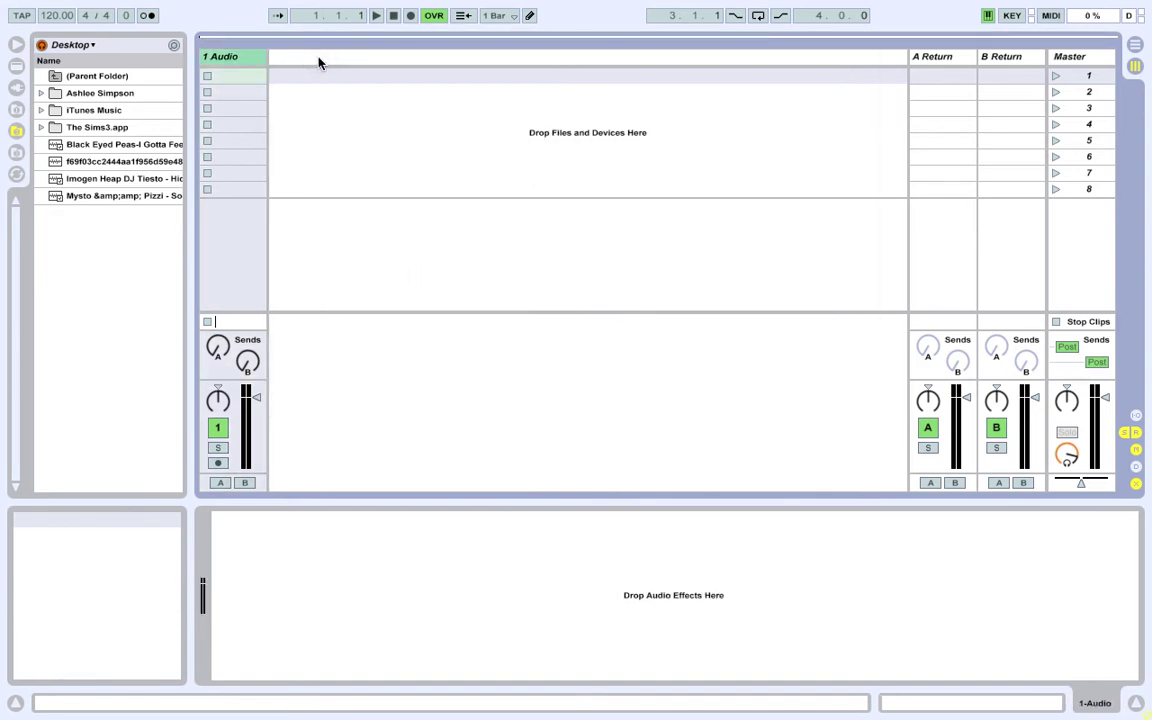
pyautogui.rightClick(319, 58)
pyautogui.click(325, 65)
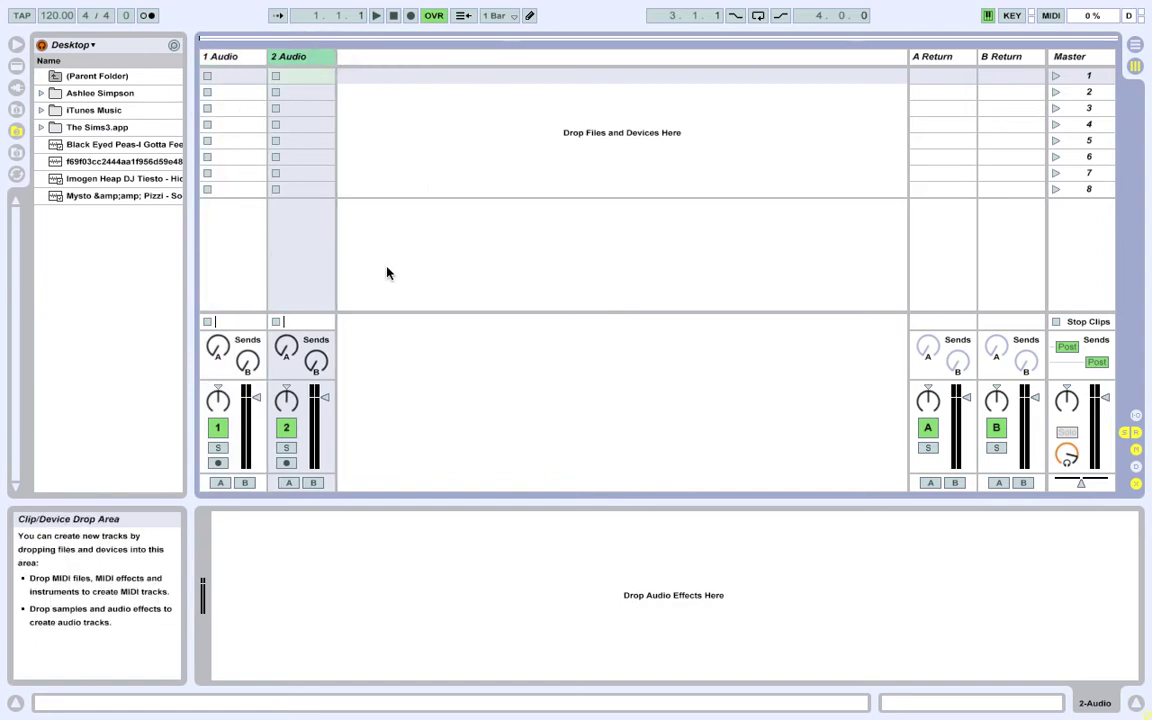
pyautogui.click(1136, 483)
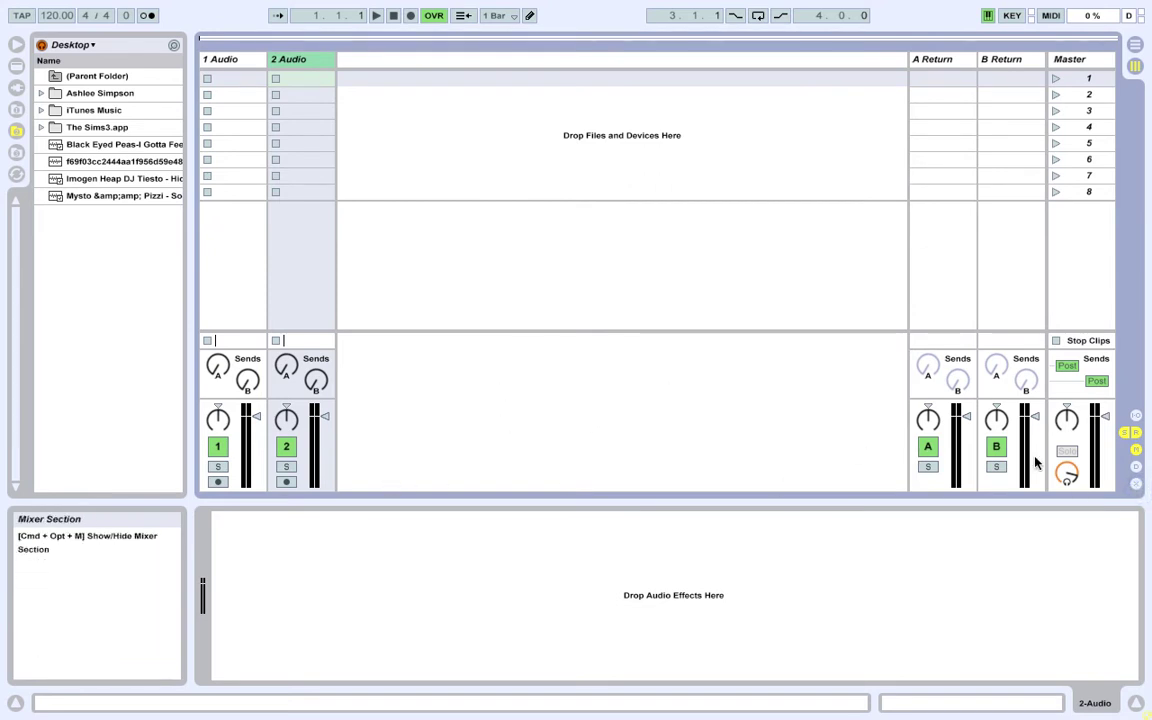
pyautogui.click(1136, 485)
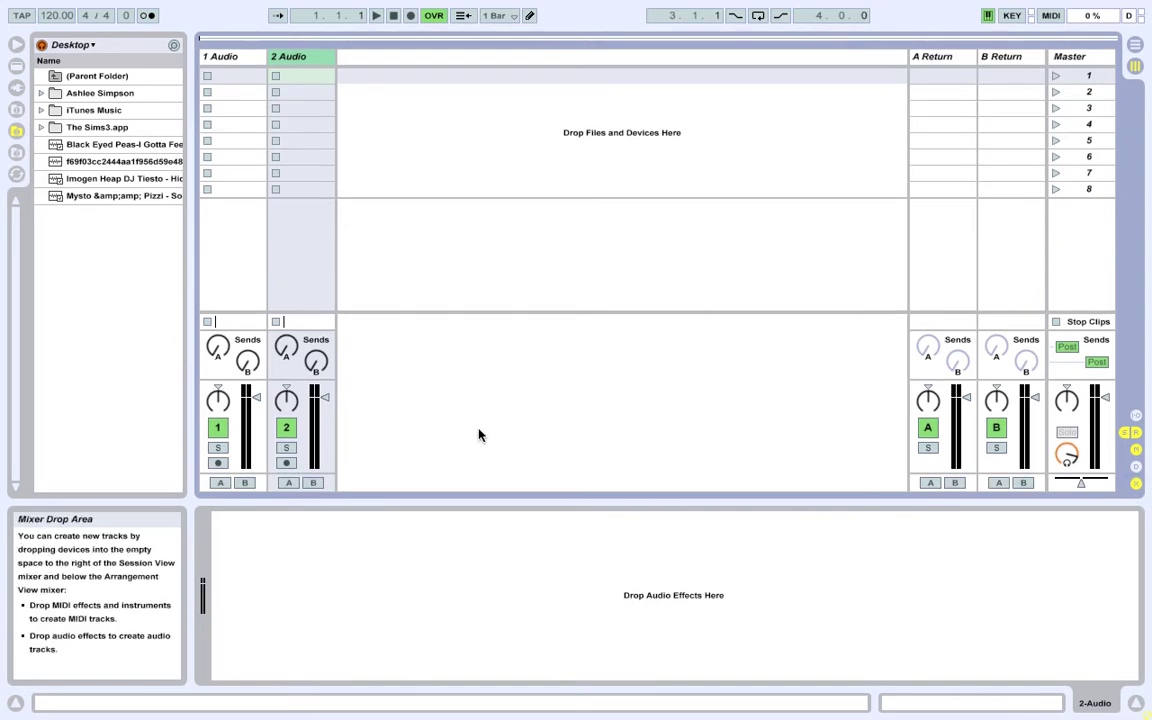
# Set track 1's crossfade assign to A and track 2's to B, then nudge the Master crossfader
pyautogui.click(221, 483)
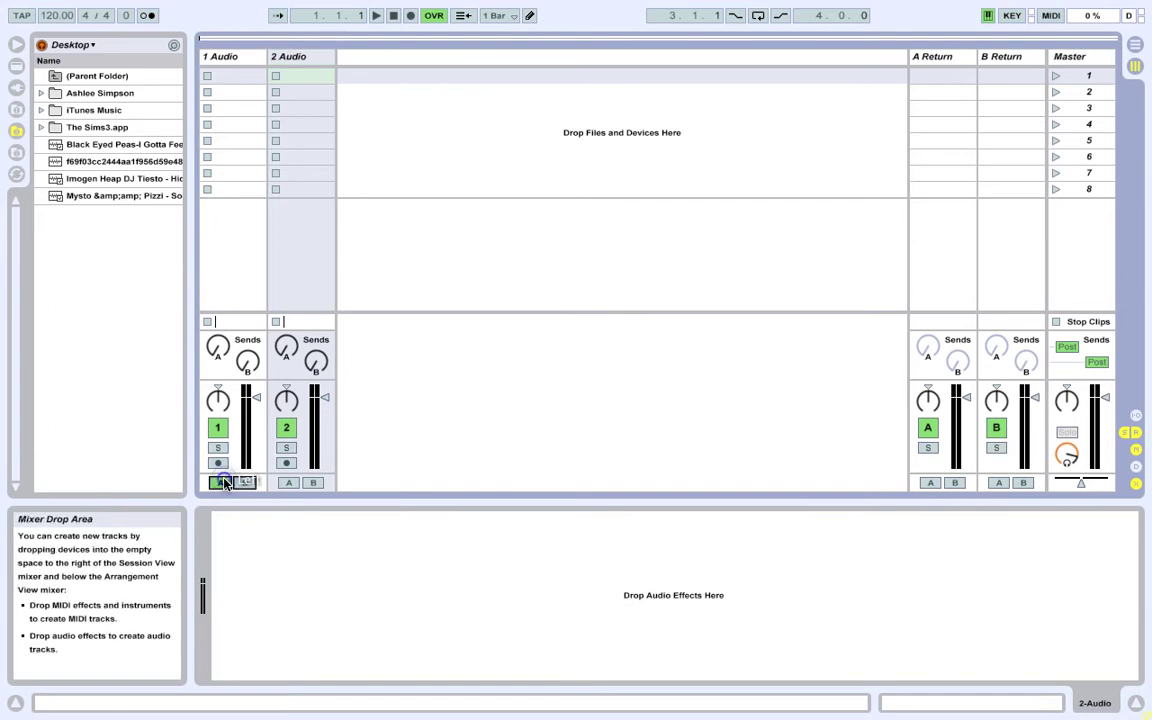
pyautogui.click(311, 483)
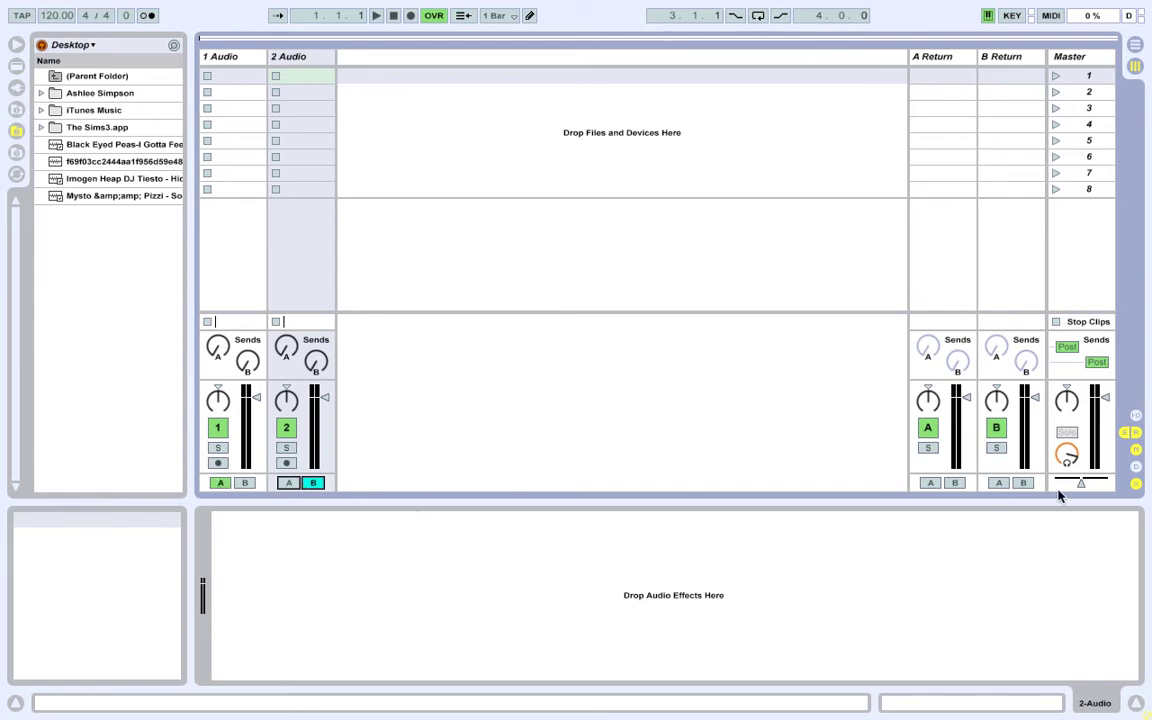
pyautogui.moveTo(1082, 482); pyautogui.dragTo(1080, 481)
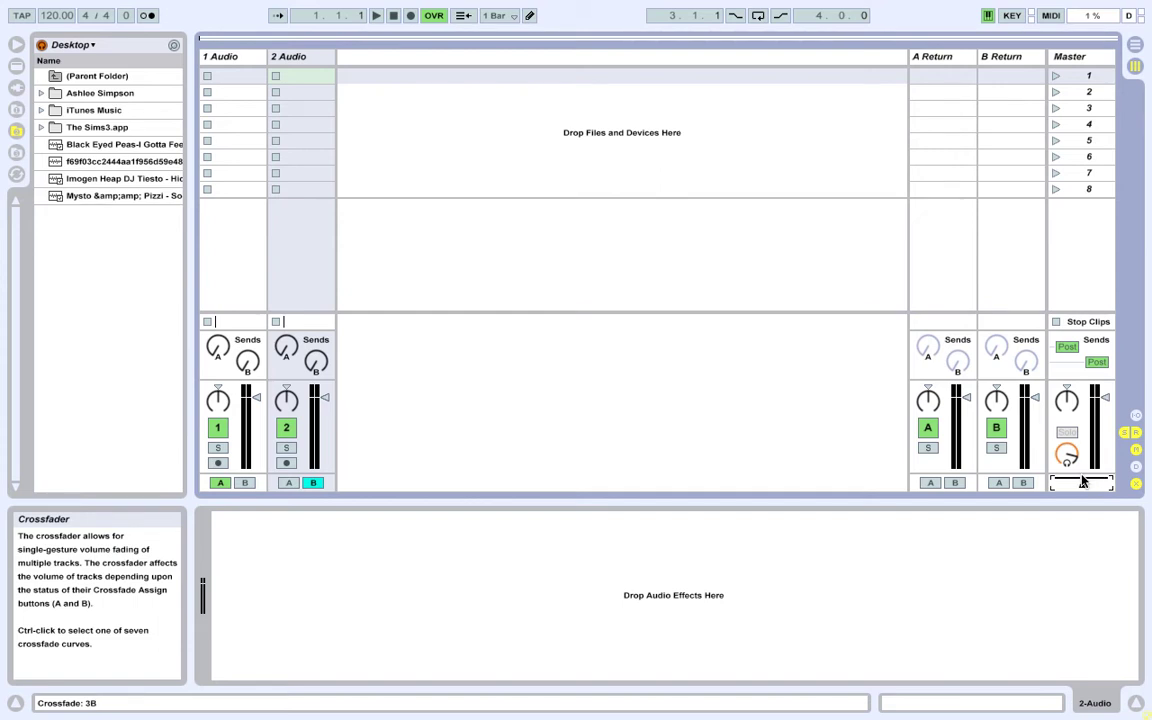
pyautogui.click(216, 224)
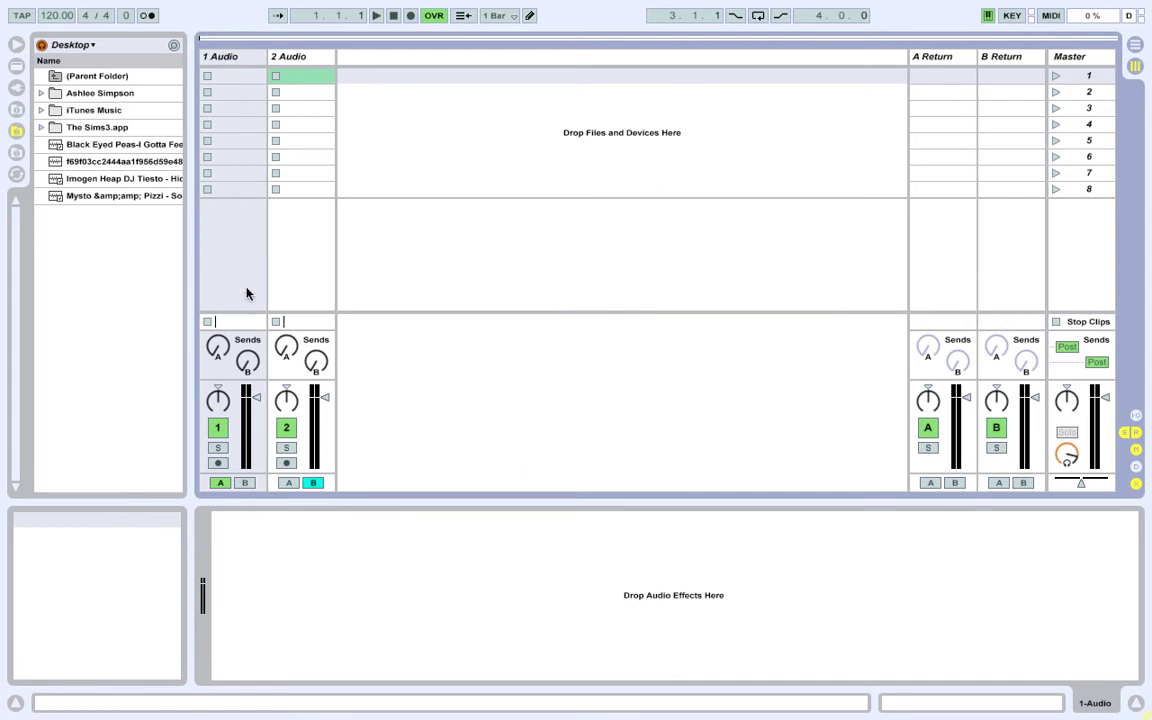
pyautogui.click(302, 247)
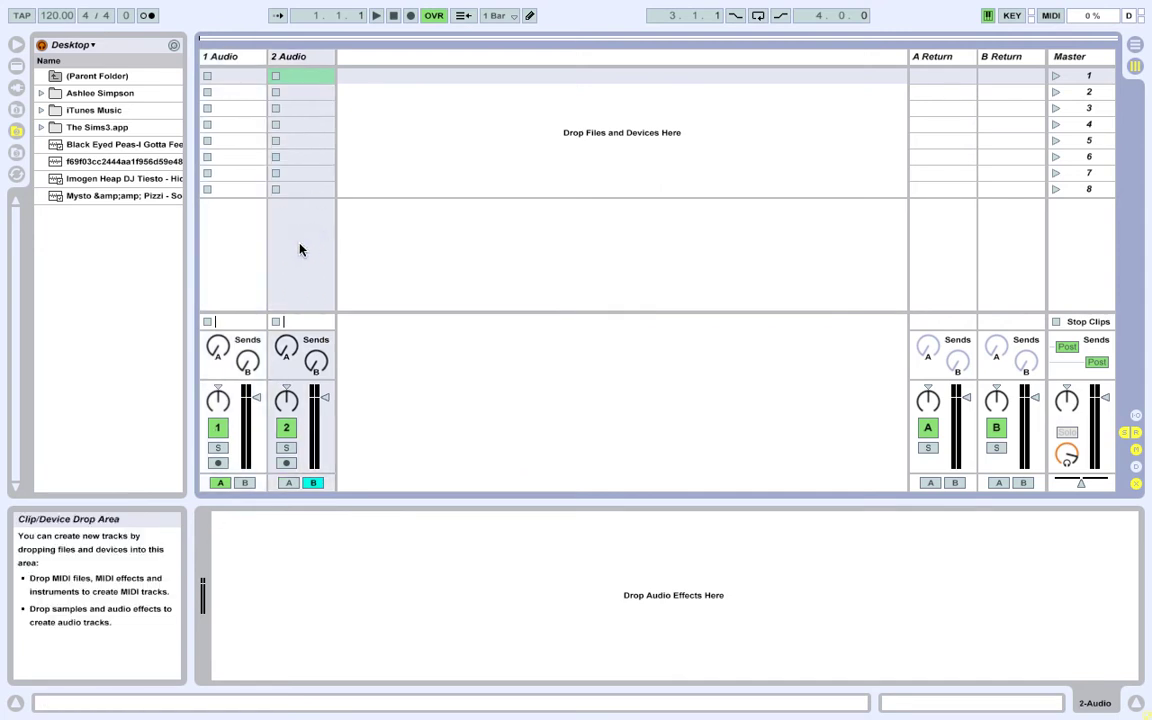
# Load the Imogen Heap song into track 1's first slot and Black Eyed Peas into track 2's
pyautogui.click(243, 238)
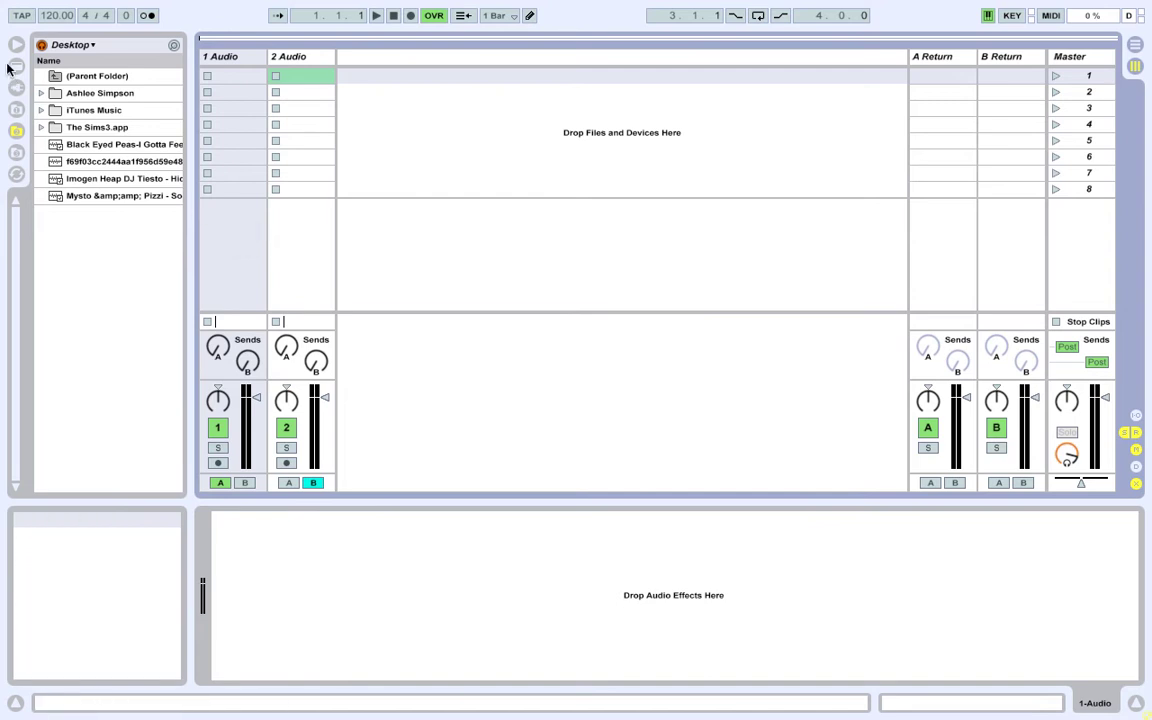
pyautogui.click(73, 178)
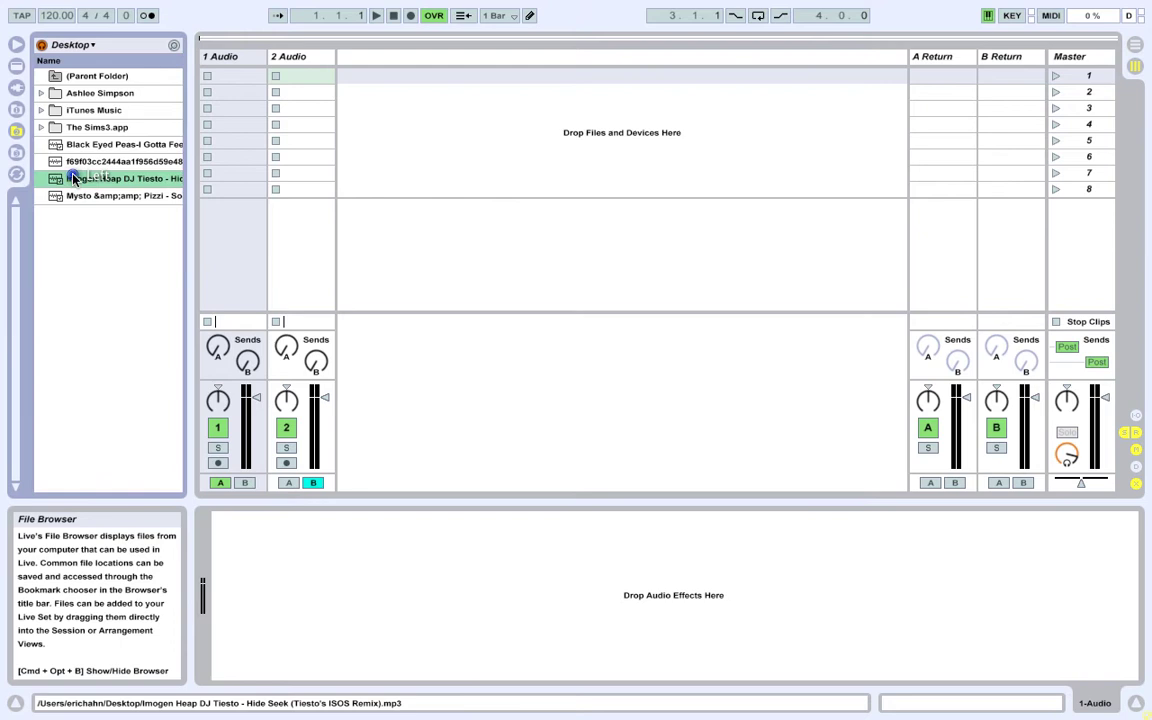
pyautogui.moveTo(73, 178); pyautogui.dragTo(238, 76)
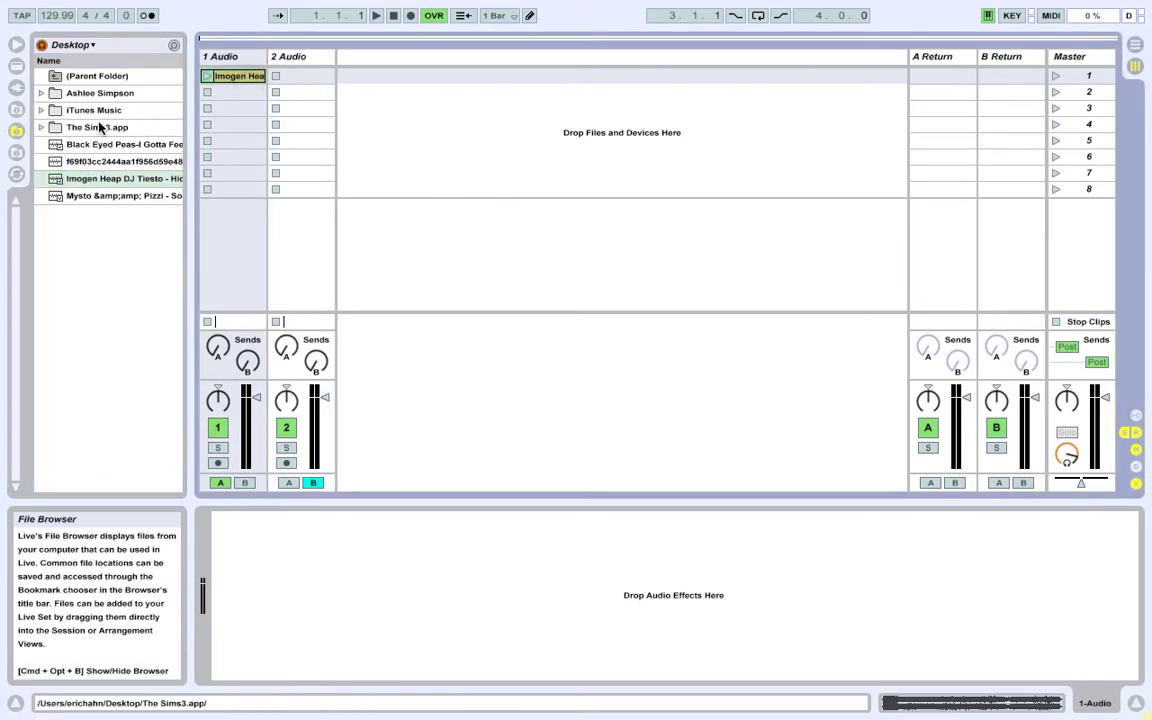
pyautogui.moveTo(77, 146); pyautogui.dragTo(294, 82)
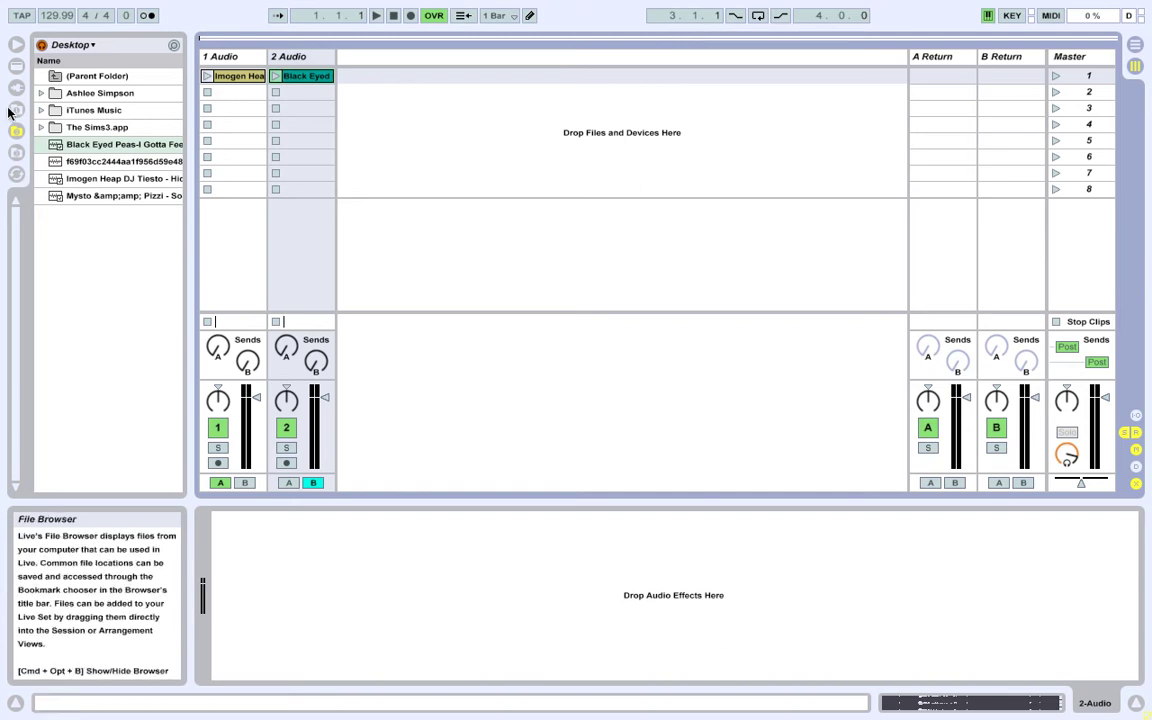
# Add 13 Float Away and 10 Waitin' for You as second clips, then move the crossfader fully to A
pyautogui.click(15, 148)
pyautogui.click(15, 110)
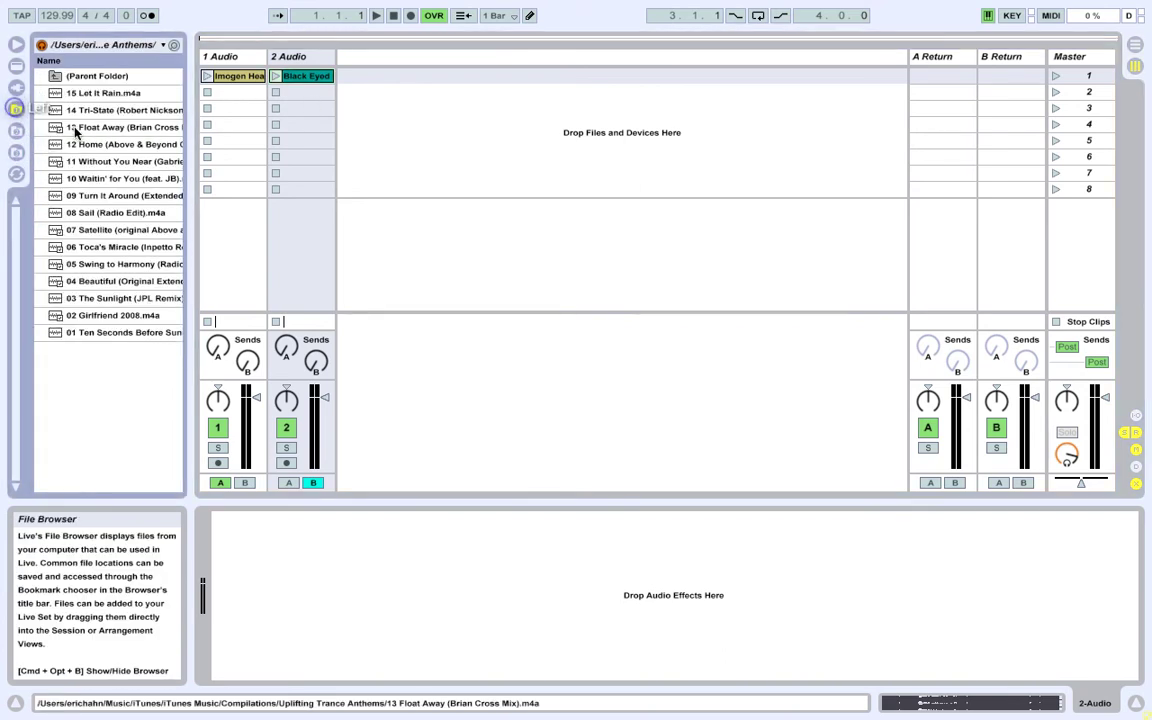
pyautogui.moveTo(75, 127); pyautogui.dragTo(216, 95)
pyautogui.moveTo(127, 179); pyautogui.dragTo(300, 92)
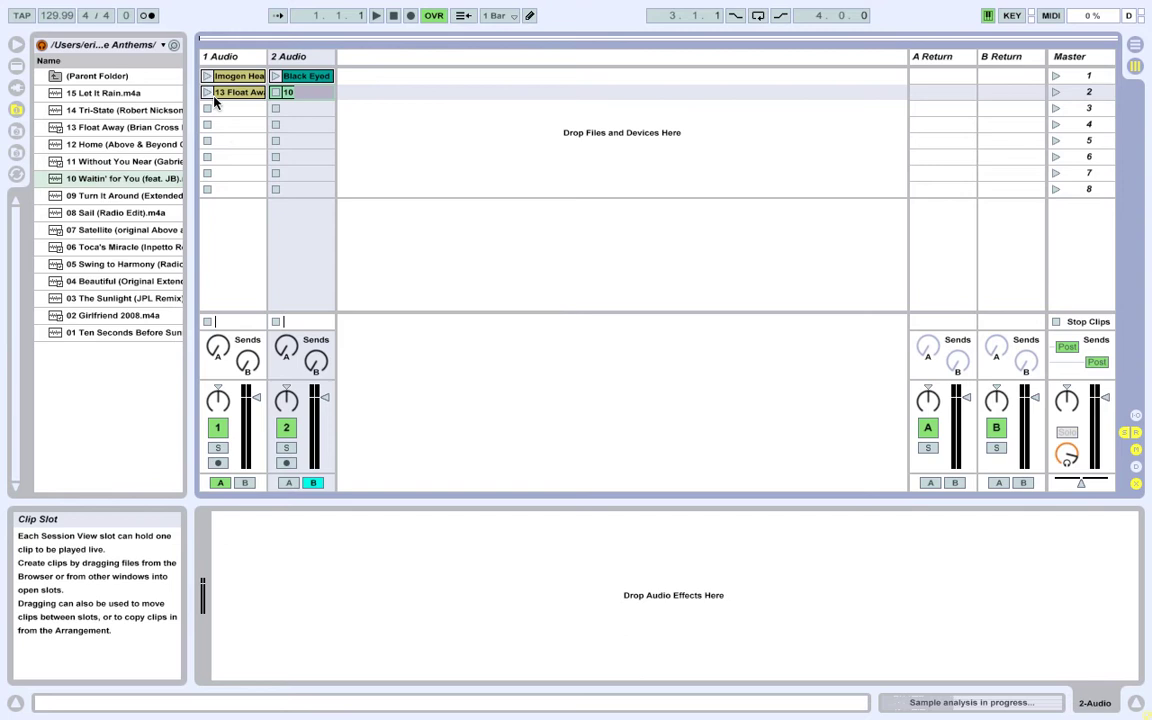
pyautogui.click(216, 258)
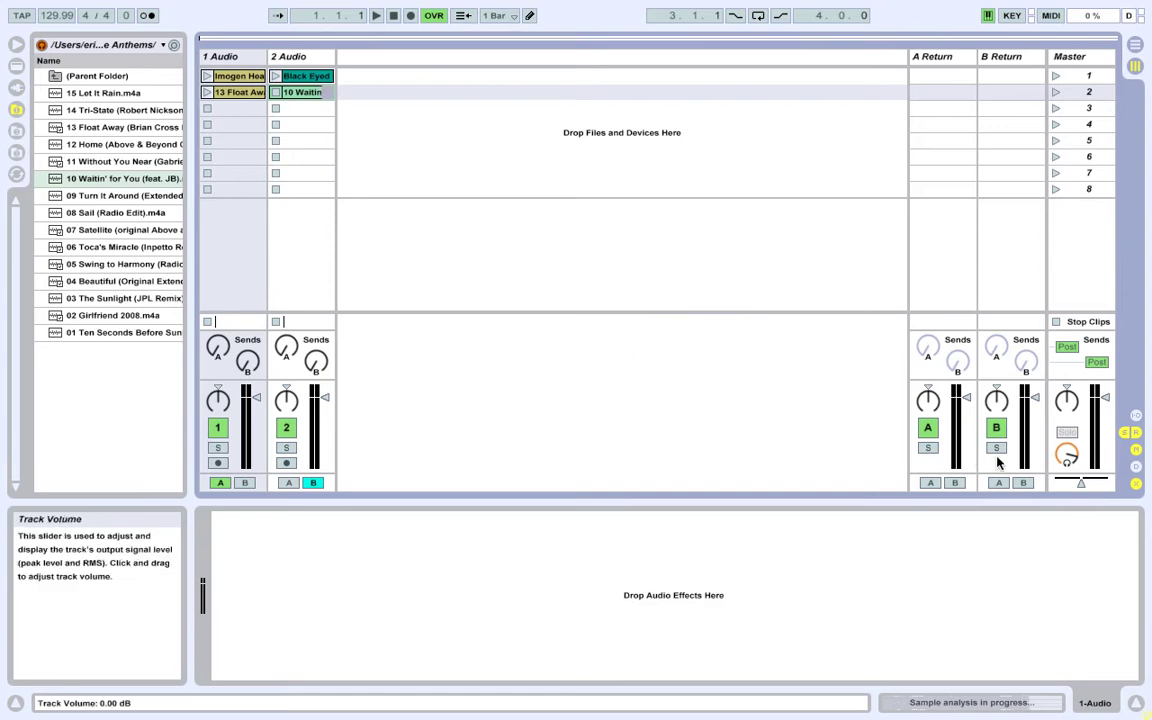
pyautogui.moveTo(1082, 488); pyautogui.dragTo(1062, 474)
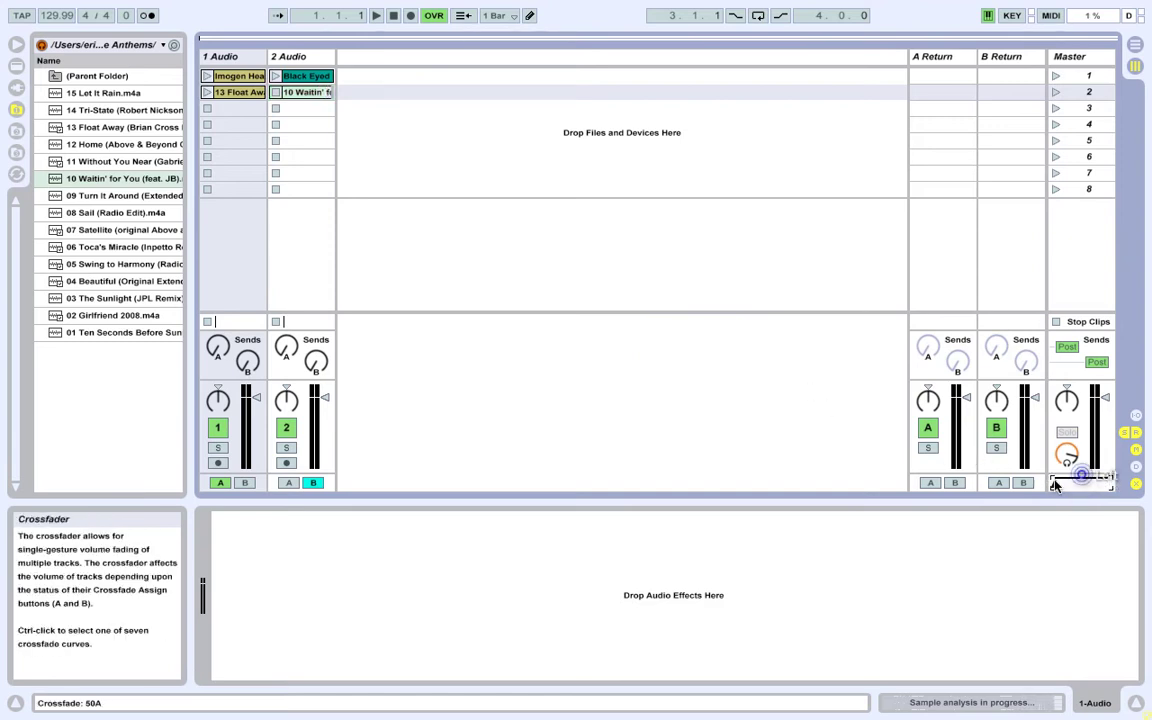
# Play the Imogen Heap clip, lower track 1 to about -9.4 dB, and show the clip's details
pyautogui.click(207, 76)
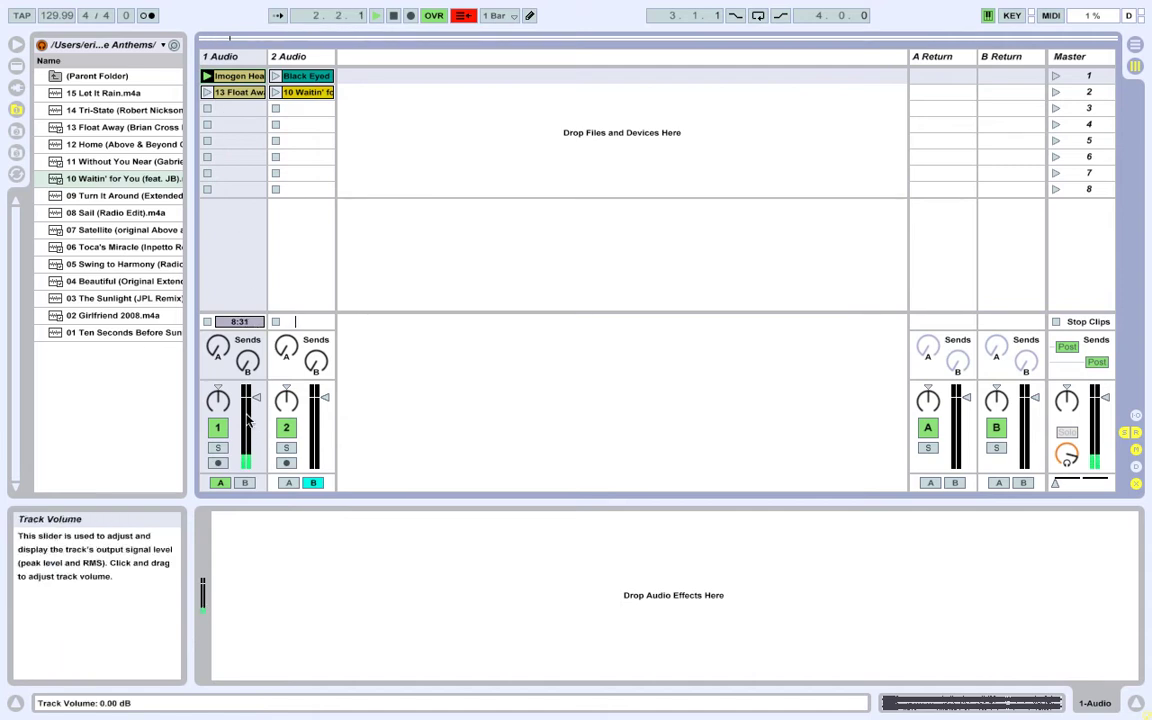
pyautogui.moveTo(253, 401); pyautogui.dragTo(253, 416)
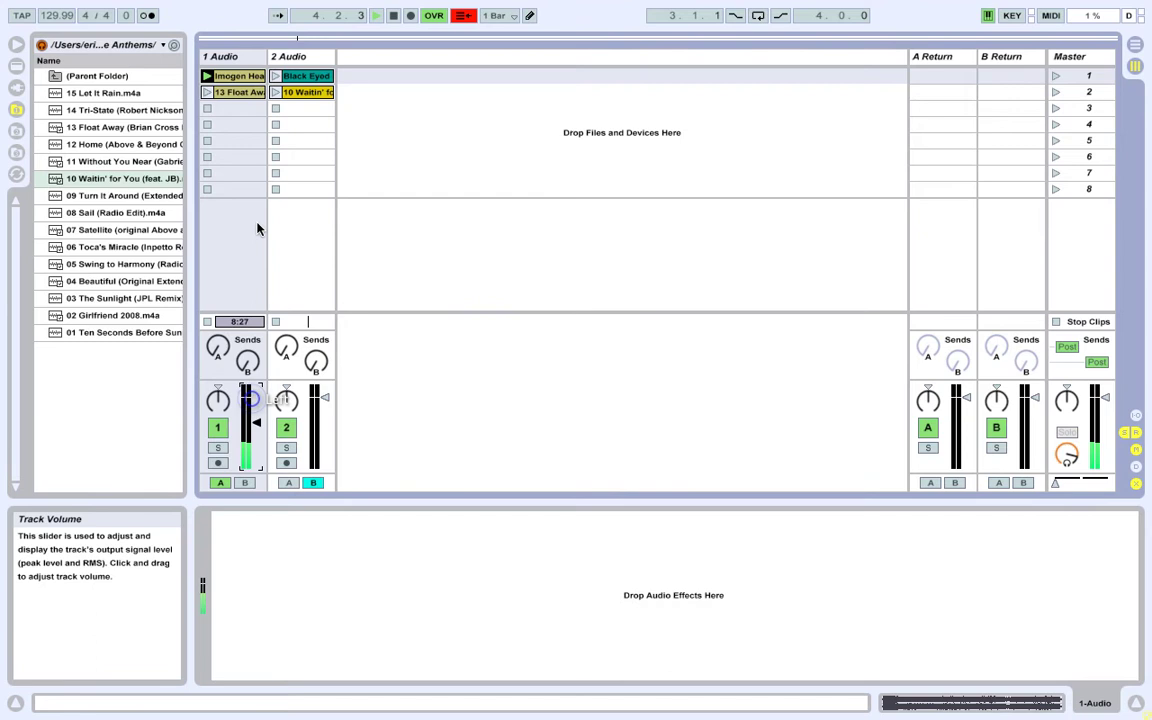
pyautogui.click(255, 82)
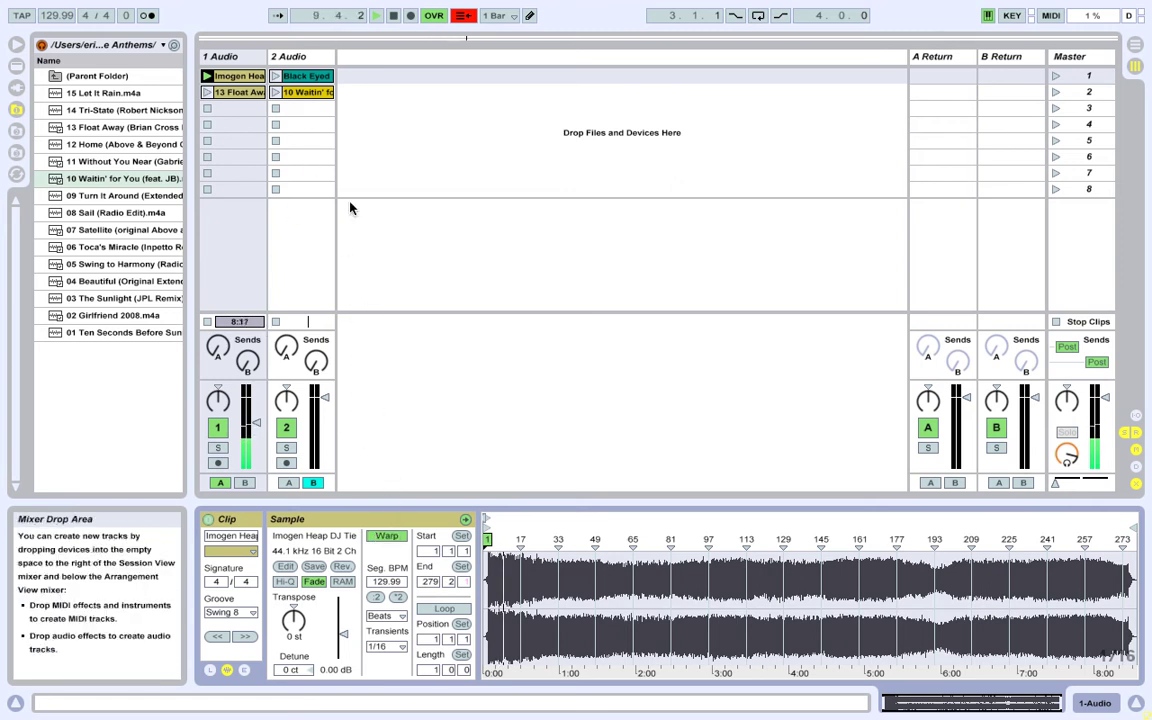
# Inspect the Black Eyed Peas, 13 Float Away and Imogen Heap clips in Clip View
pyautogui.click(322, 79)
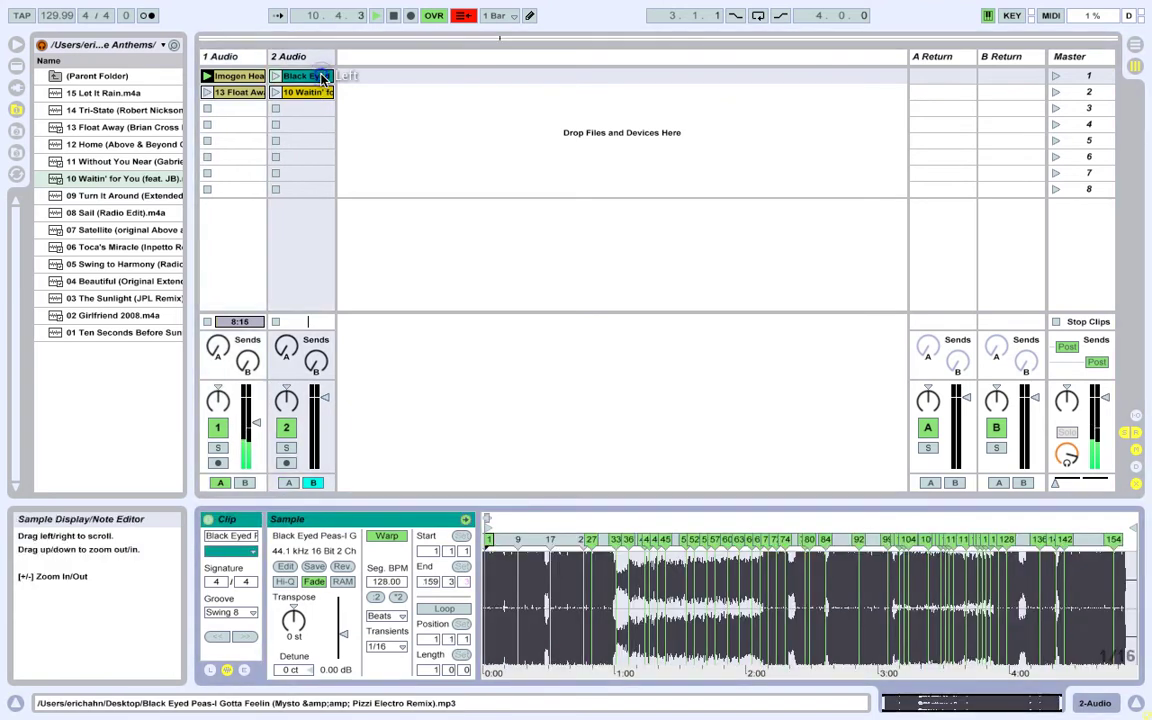
pyautogui.click(240, 92)
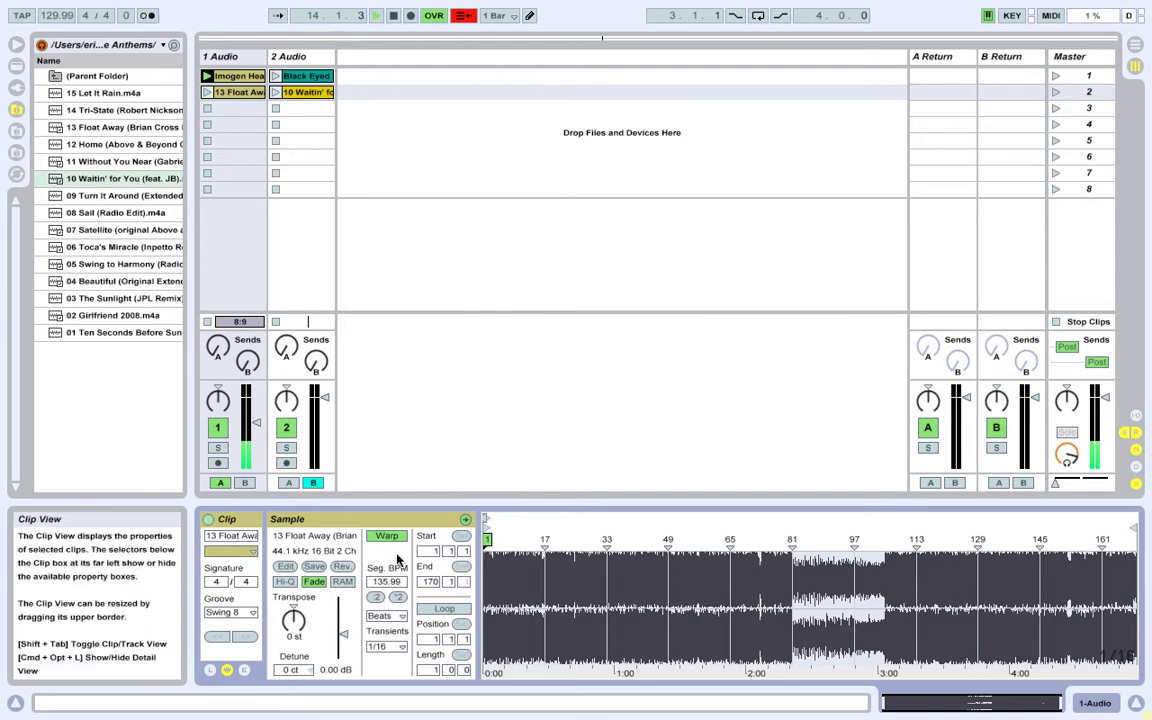
pyautogui.click(222, 76)
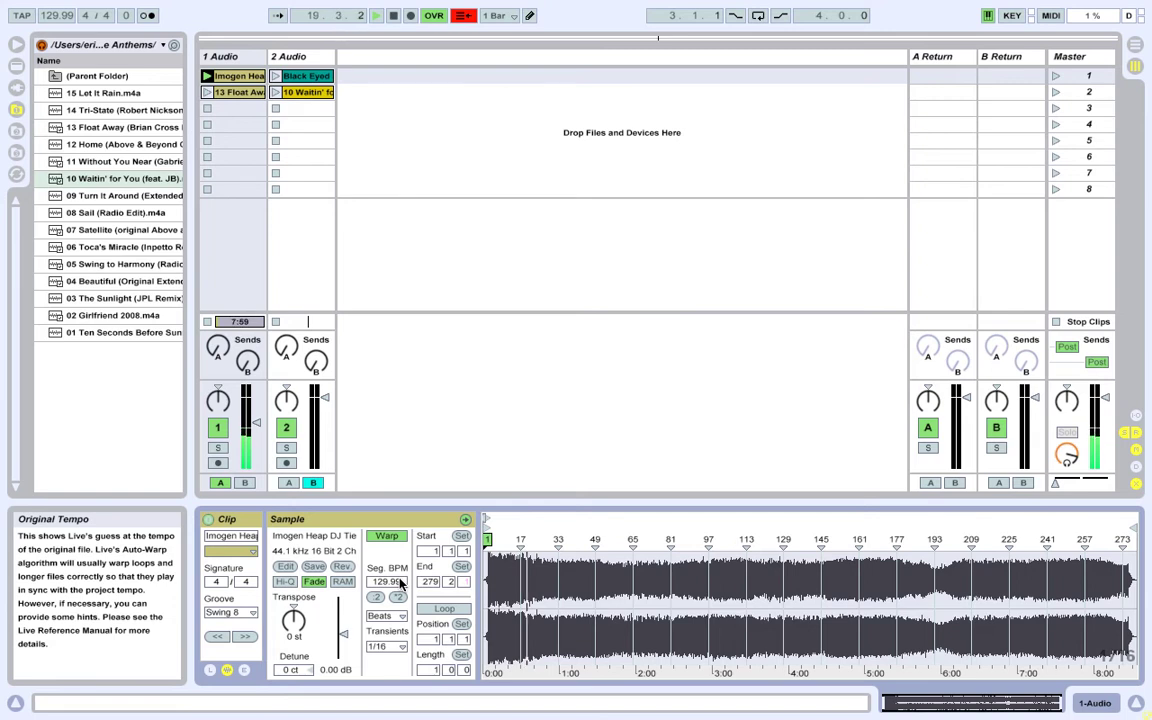
# Set the project tempo to 130.00 BPM
pyautogui.click(47, 15)
pyautogui.write('135')
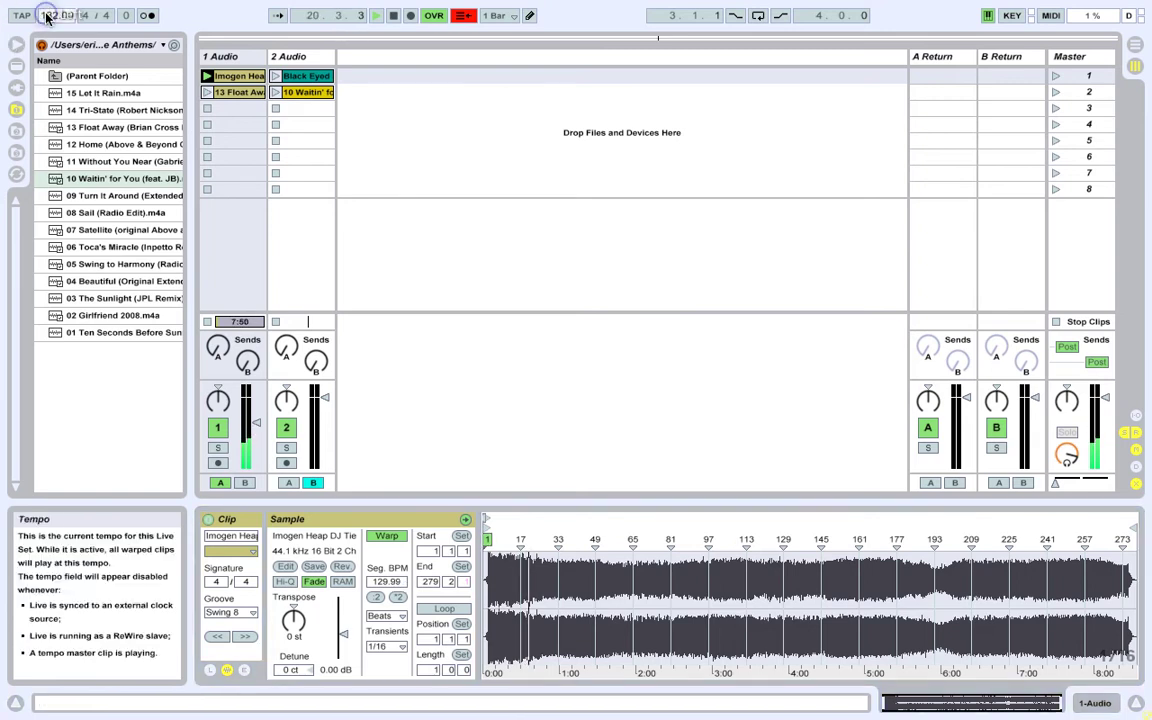
pyautogui.press('Return')
pyautogui.scroll(5, 47, 15)
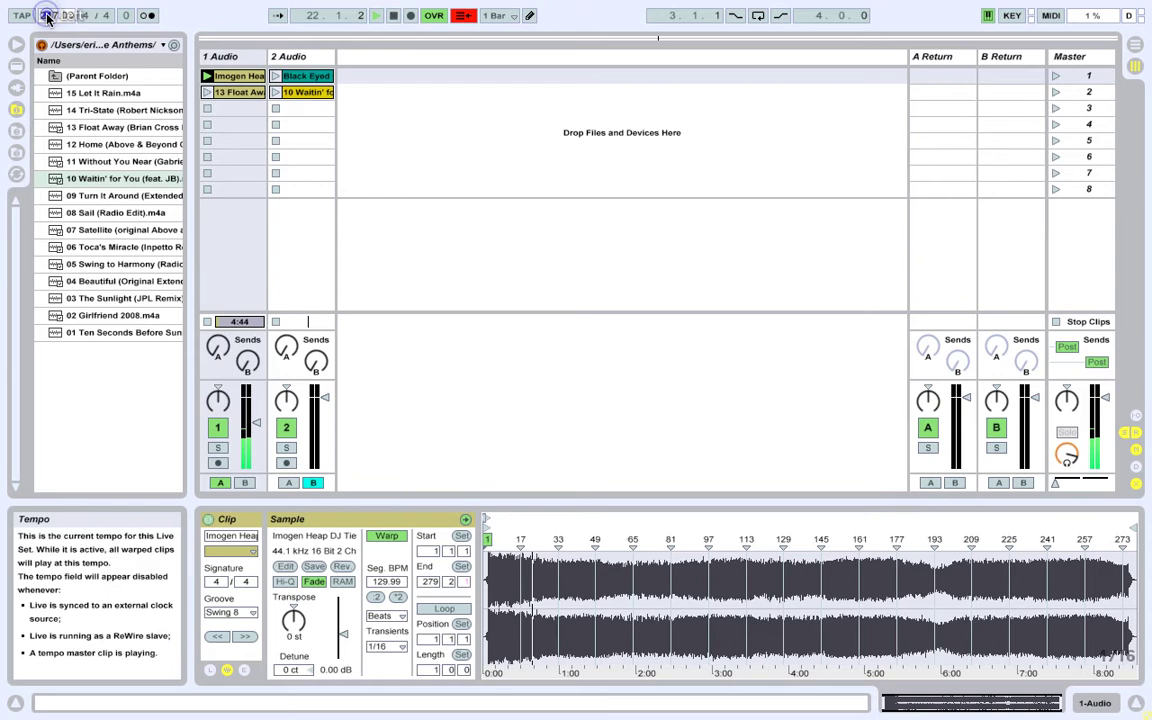
pyautogui.scroll(-17, 47, 15)
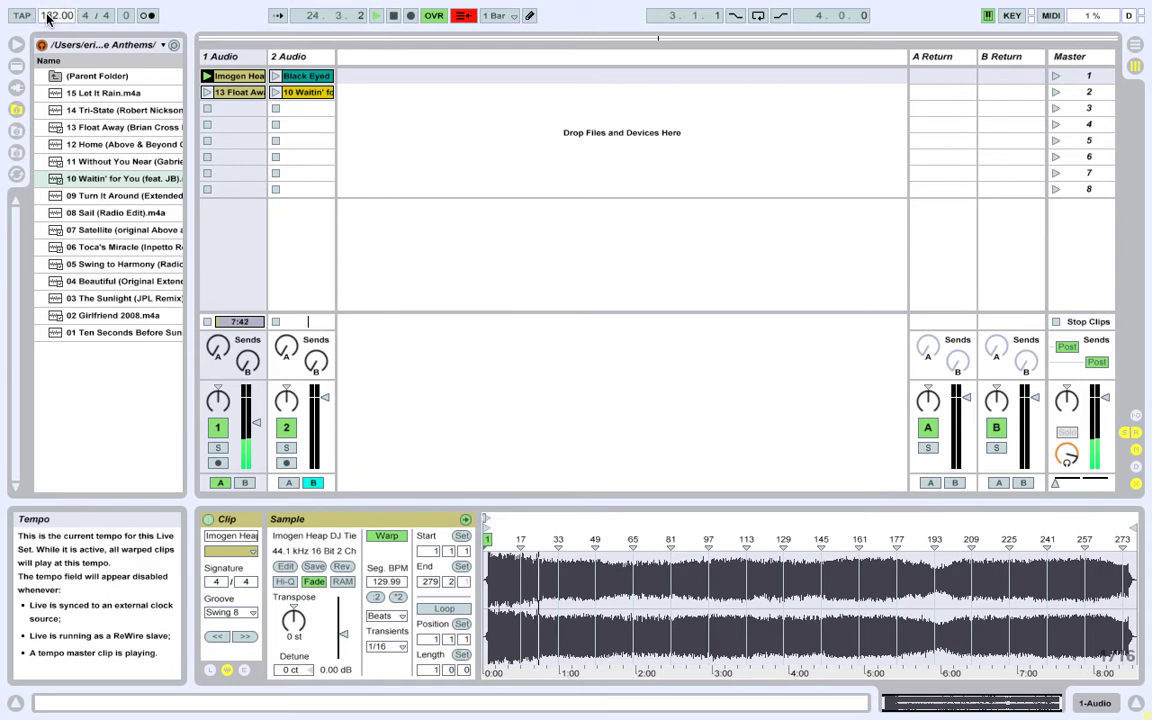
pyautogui.scroll(-4, 47, 15)
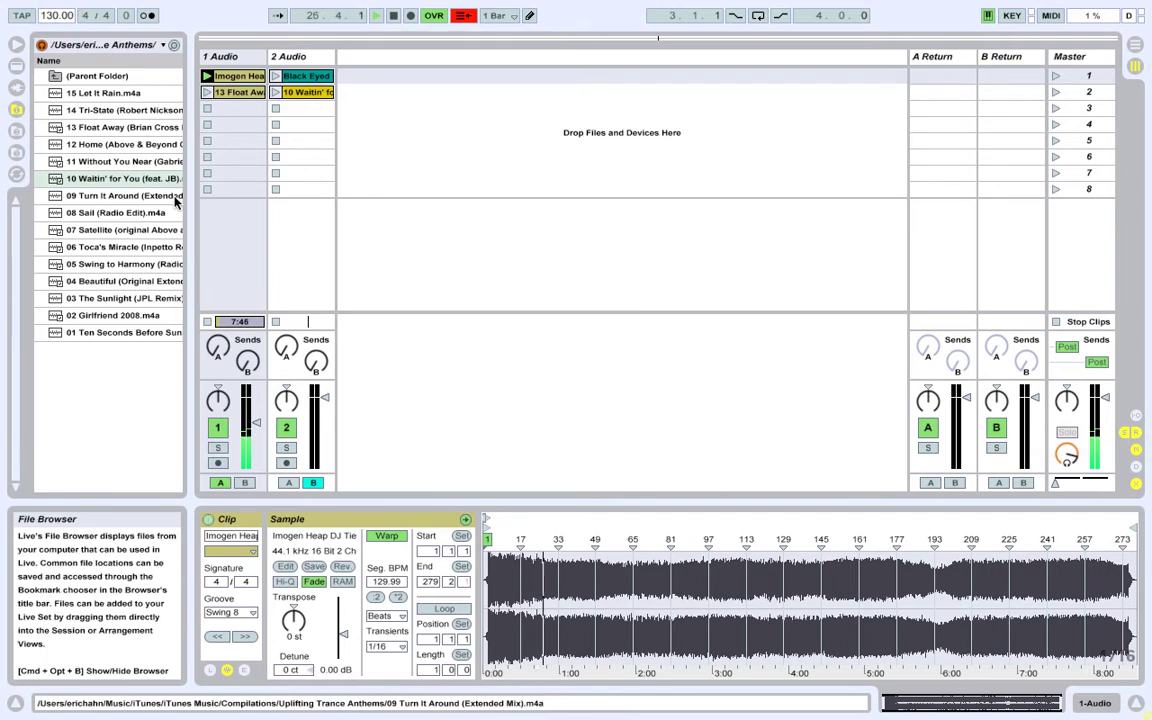
# Tune the Imogen Heap clip to Transpose 1 st and Detune -15 ct
pyautogui.click(289, 624)
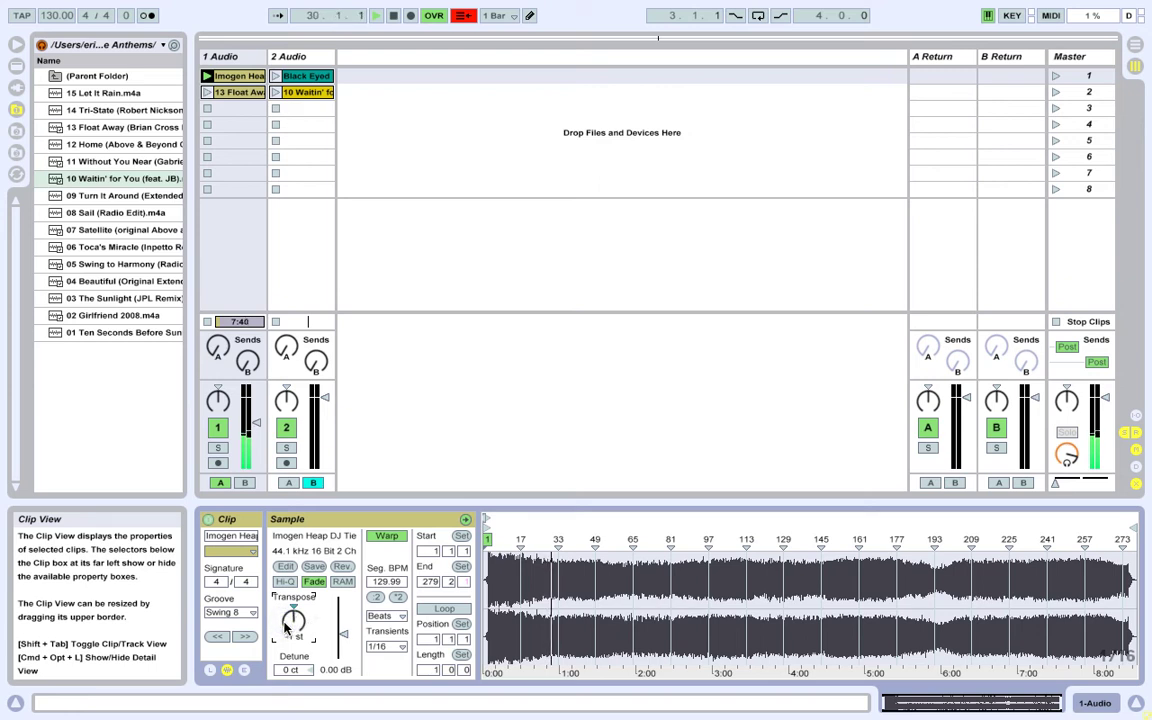
pyautogui.click(291, 670)
pyautogui.write('4')
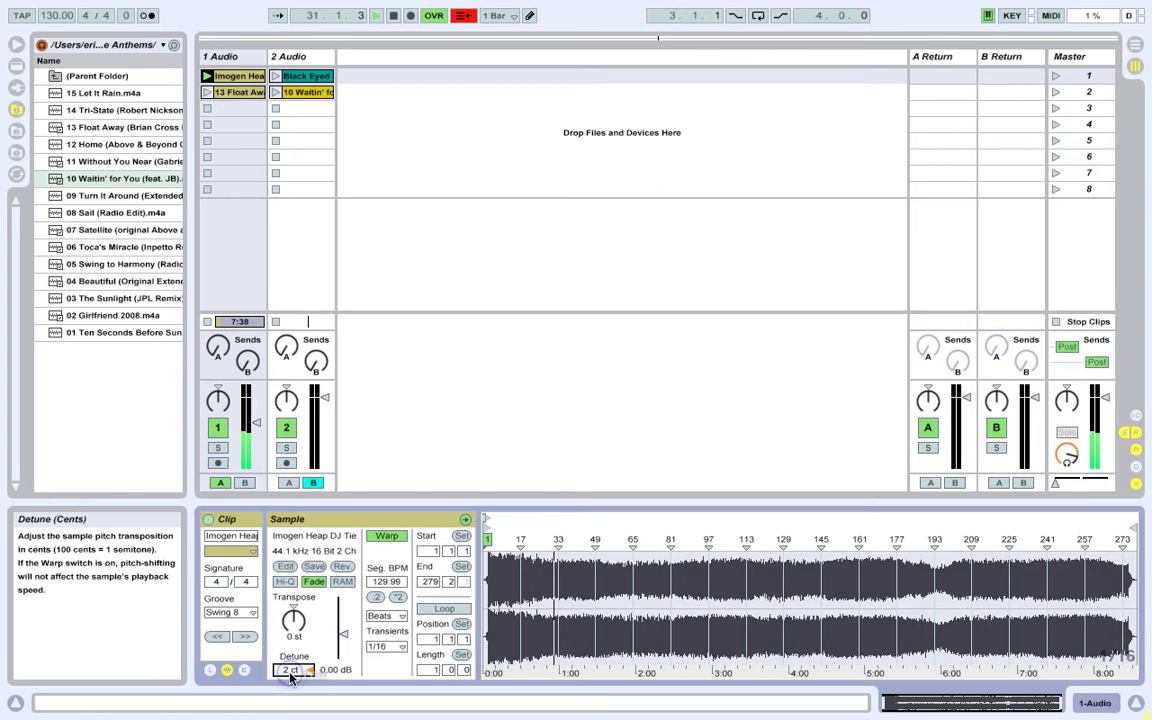
pyautogui.press('Return')
pyautogui.scroll(4, 291, 670)
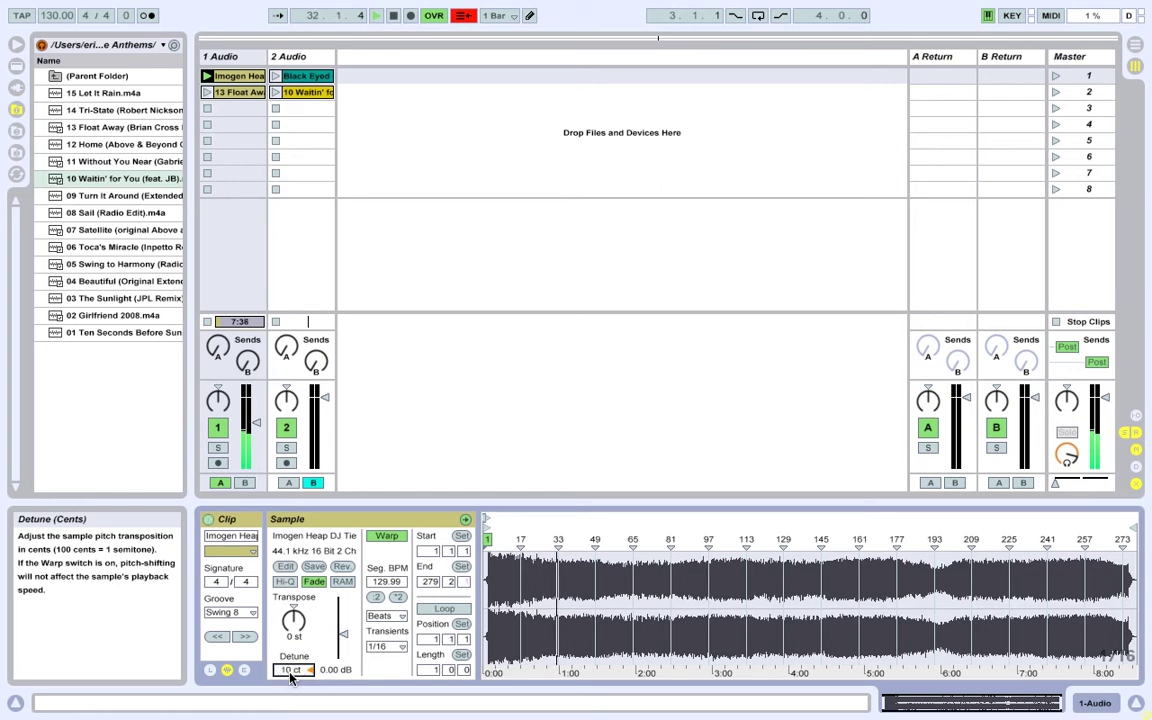
pyautogui.scroll(10, 291, 670)
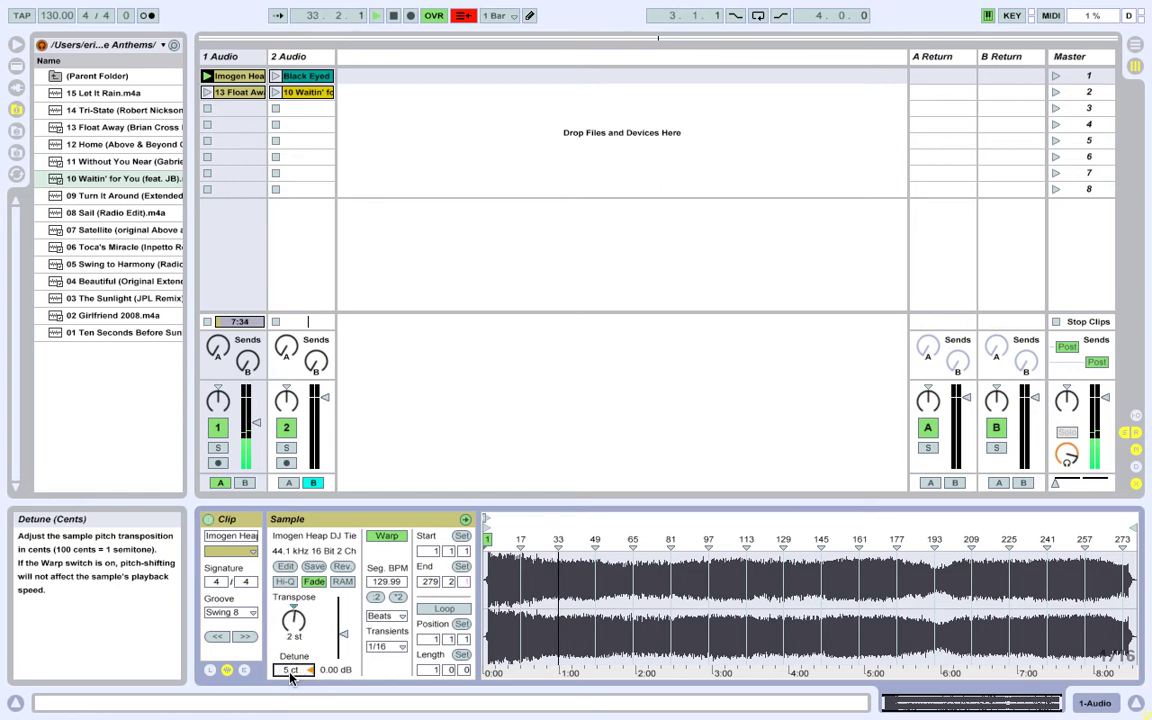
pyautogui.scroll(10, 290, 672)
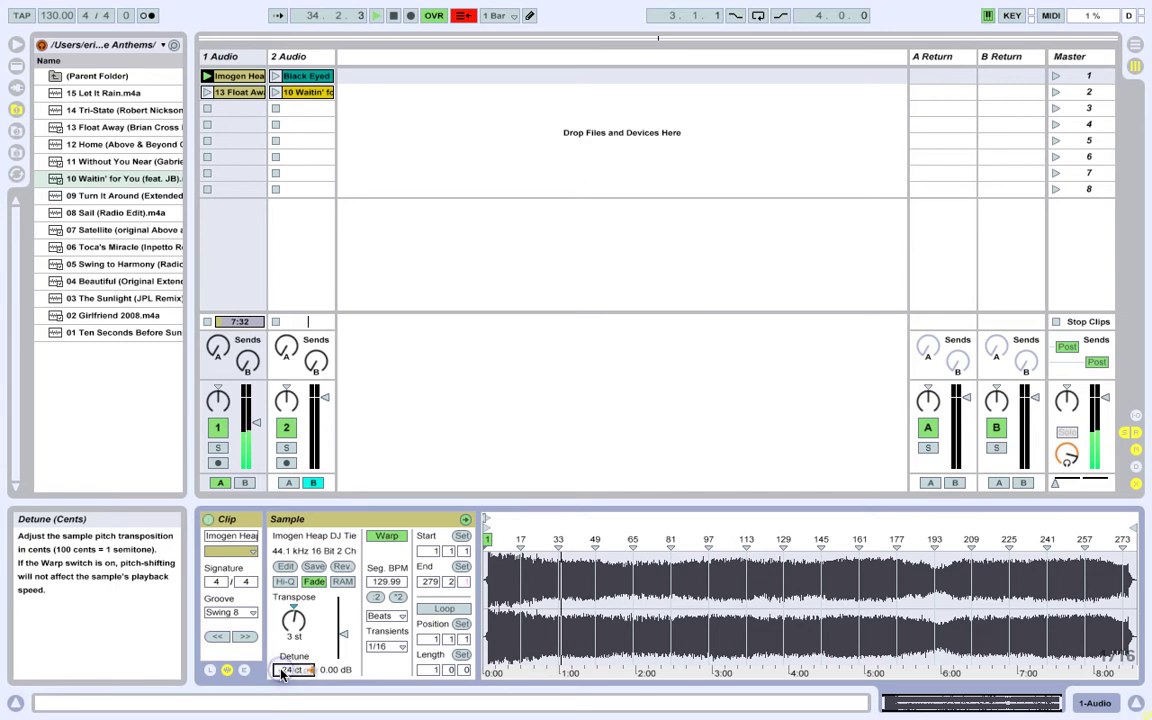
pyautogui.scroll(5, 283, 672)
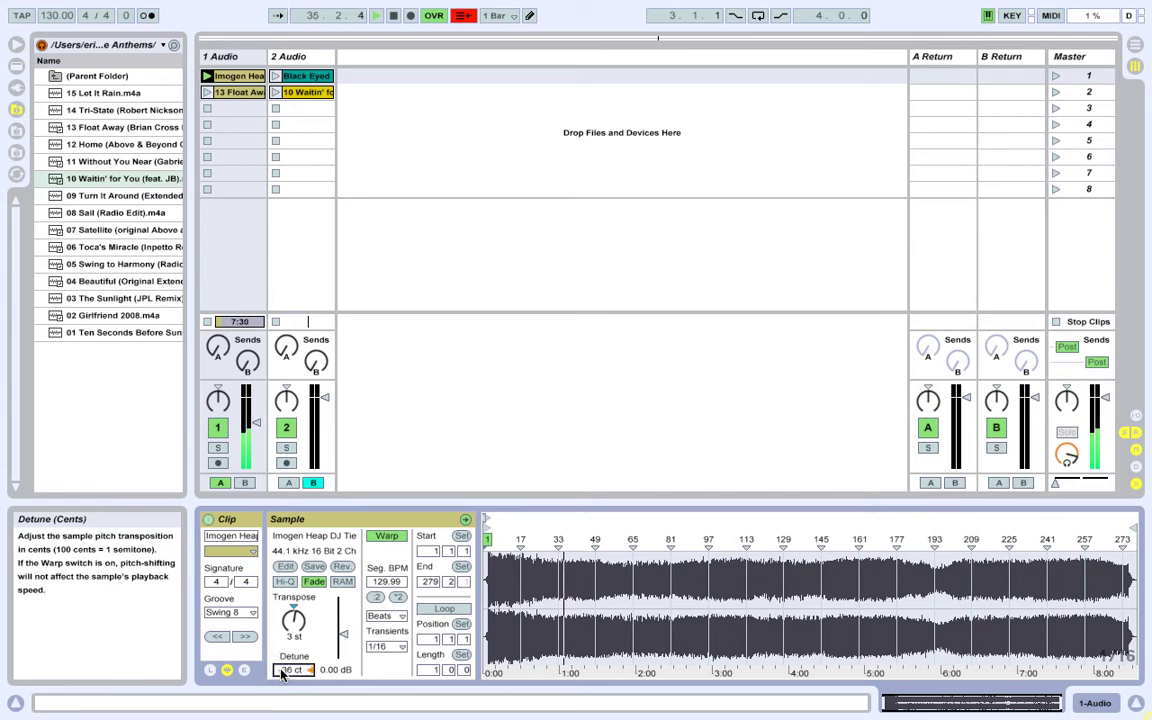
pyautogui.scroll(-10, 283, 672)
pyautogui.scroll(-10, 286, 671)
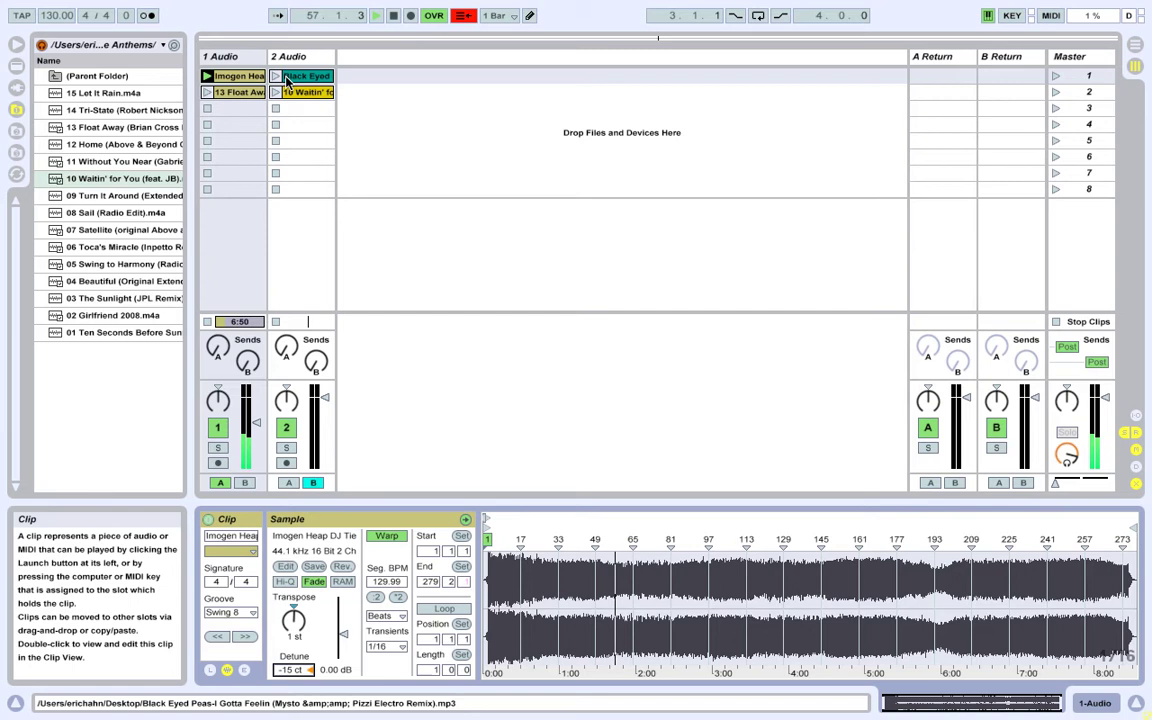
# Launch the Black Eyed clip on track 2 and set the crossfade to about 33A
pyautogui.click(383, 252)
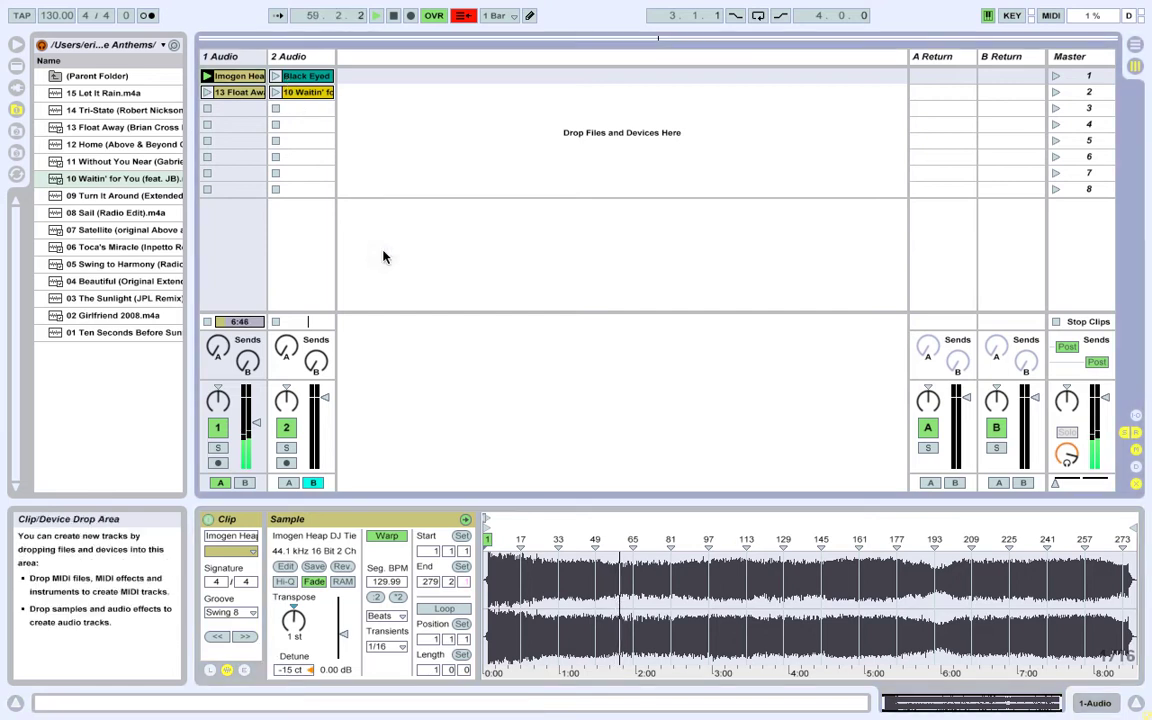
pyautogui.click(246, 242)
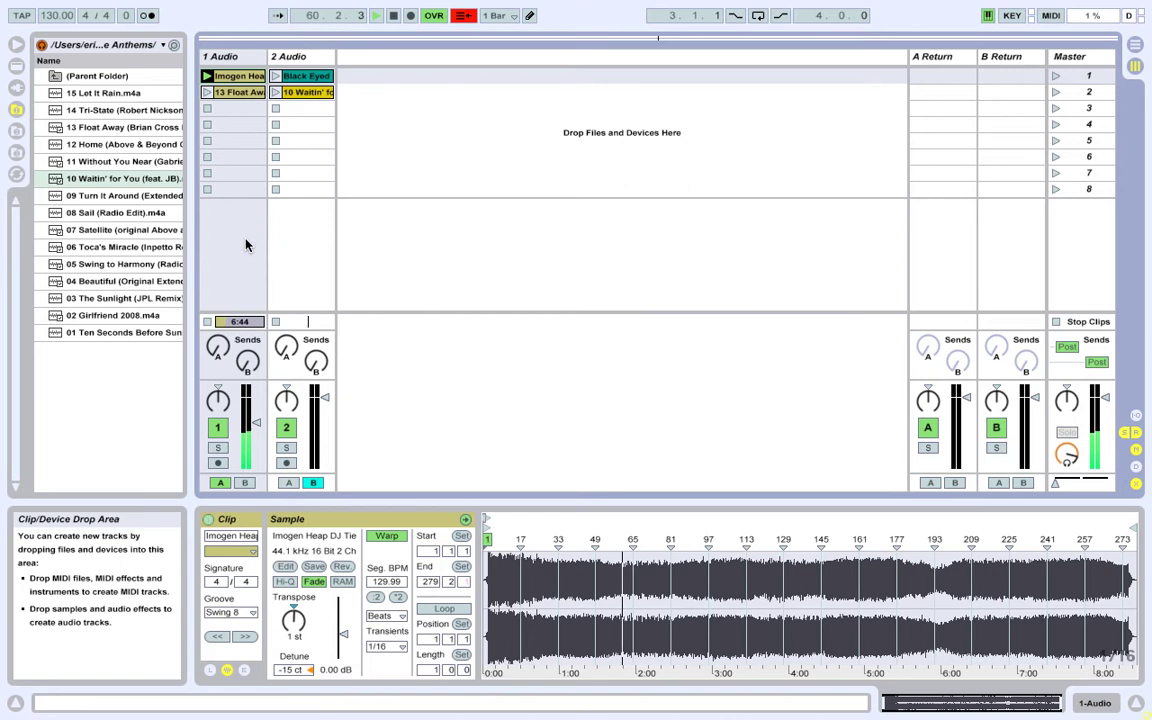
pyautogui.click(276, 77)
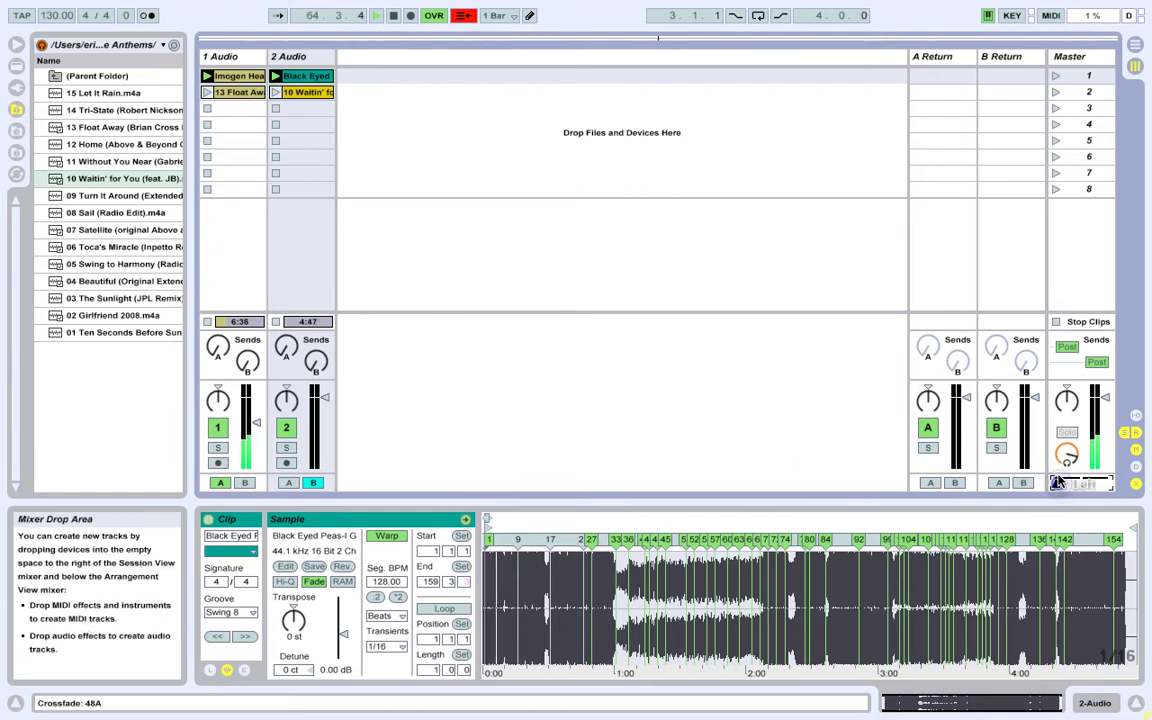
pyautogui.moveTo(1057, 483); pyautogui.dragTo(1064, 482)
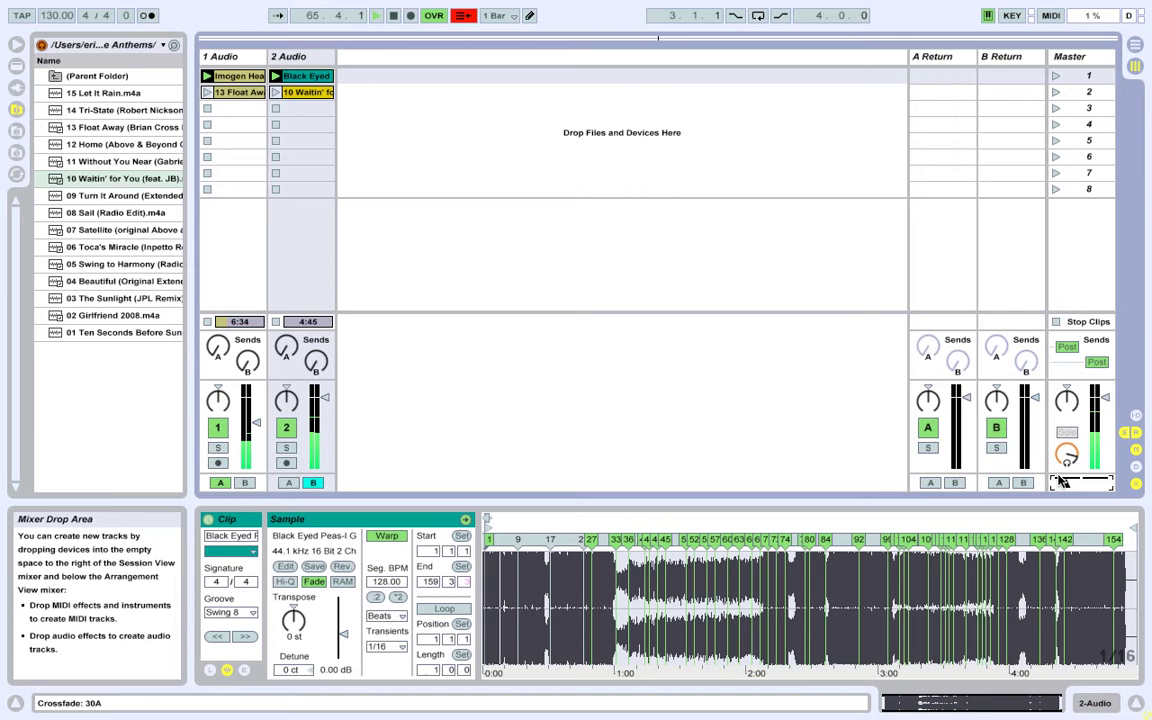
pyautogui.moveTo(1062, 481); pyautogui.dragTo(1065, 484)
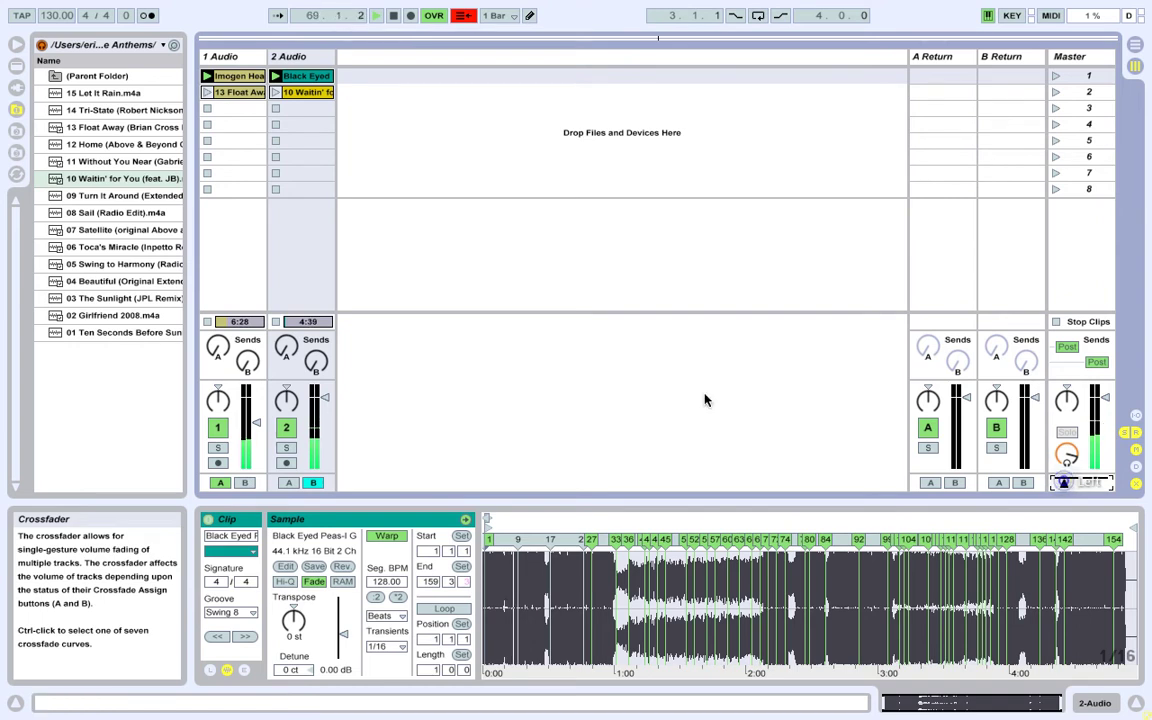
# Sweep the crossfader across, then stop track 2's Black Eyed clip
pyautogui.click(256, 425)
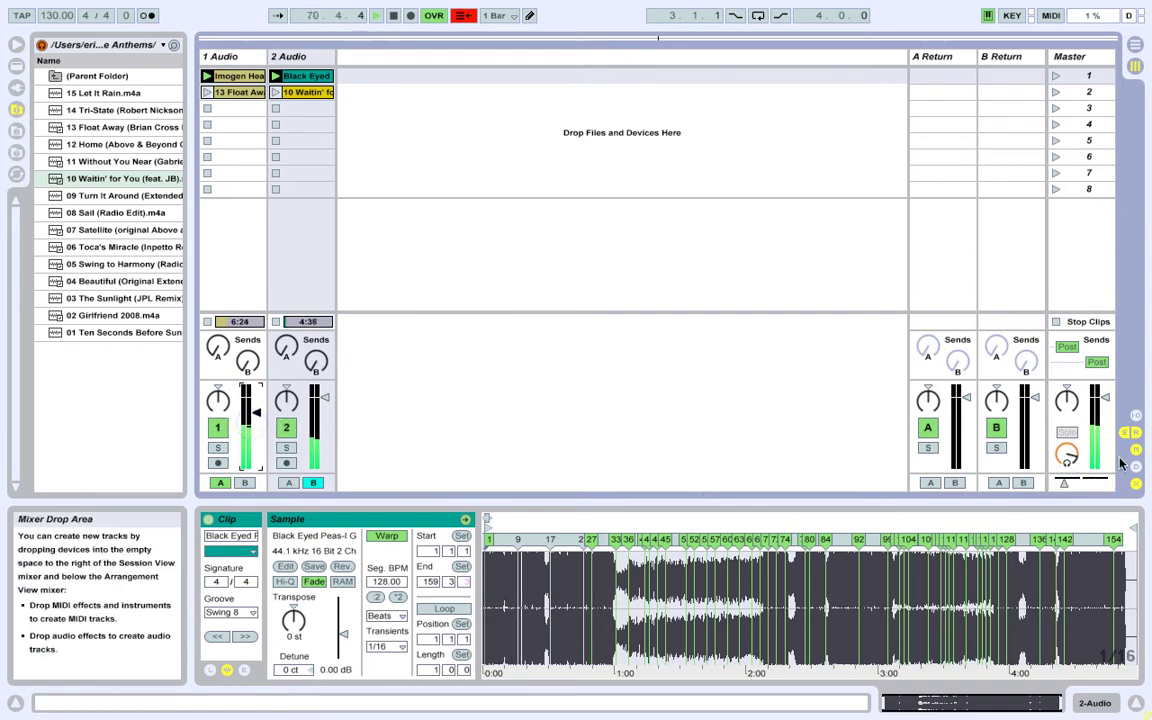
pyautogui.moveTo(1090, 482); pyautogui.dragTo(1062, 482)
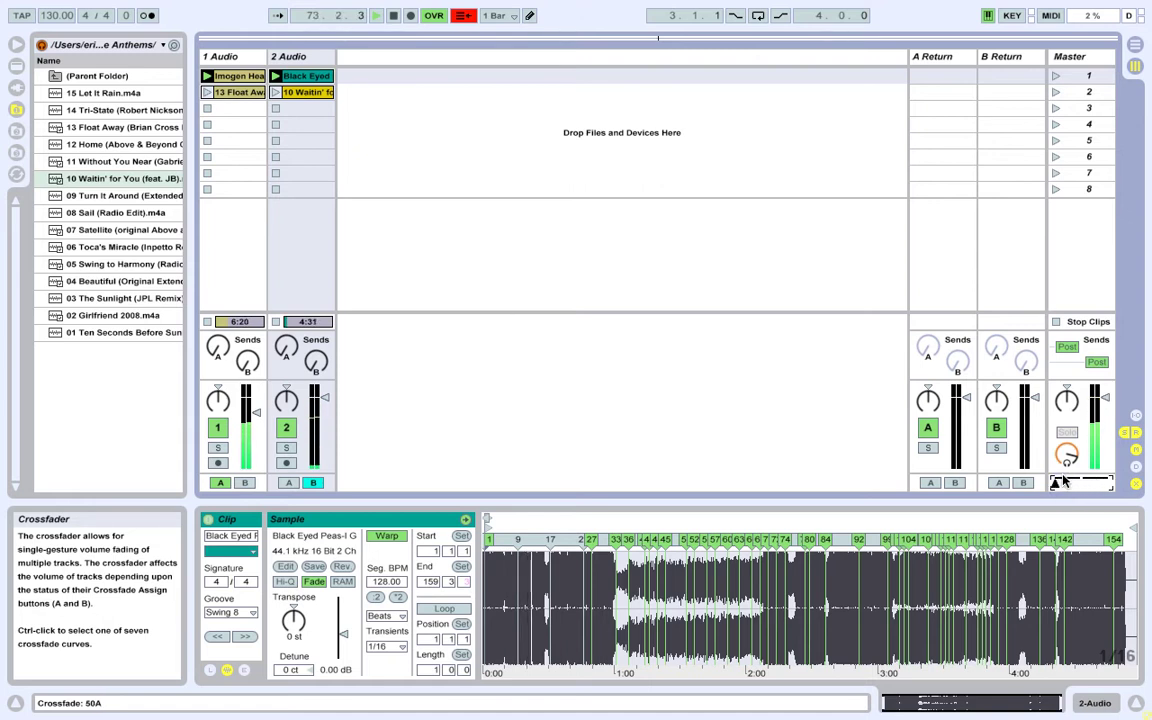
pyautogui.click(276, 109)
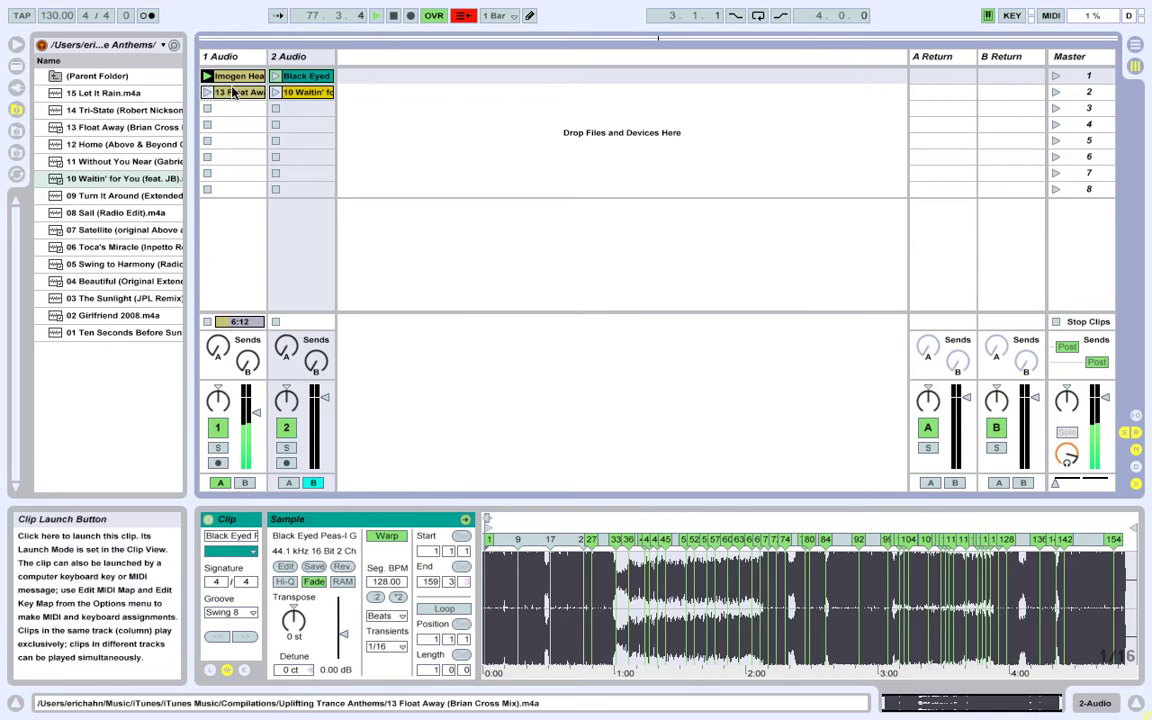
# Play 10 Waitin' for You at crossfade 38A, stop it, then show track 1's device chain
pyautogui.click(300, 94)
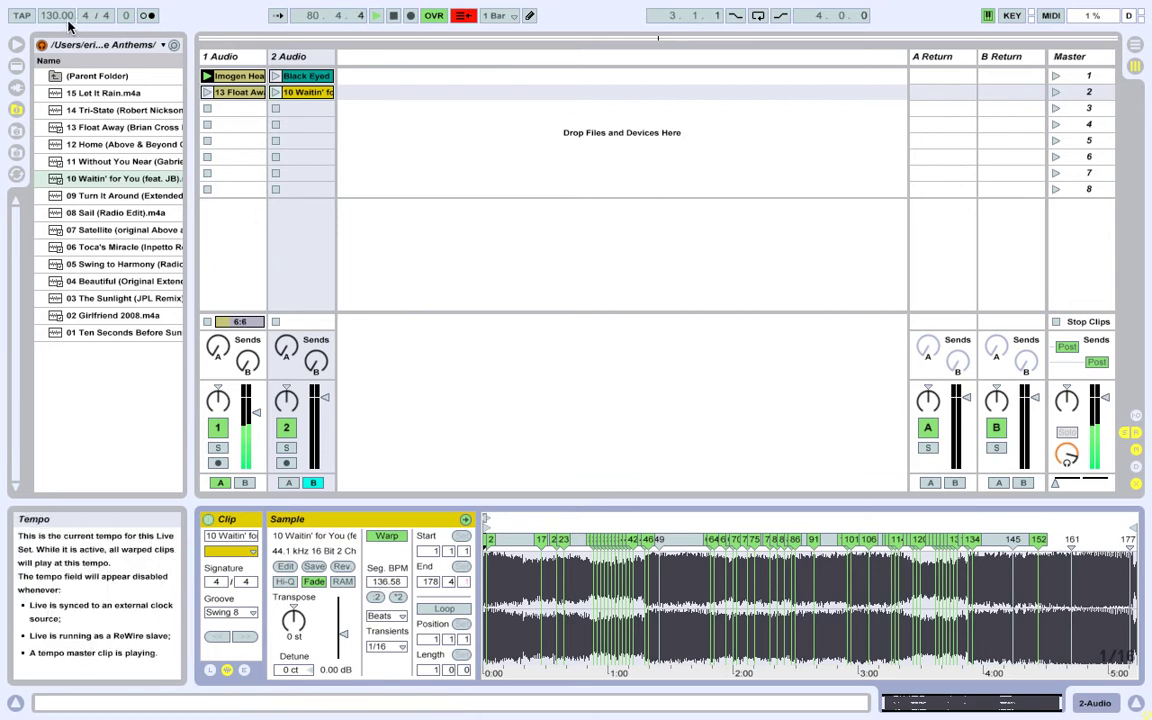
pyautogui.click(275, 92)
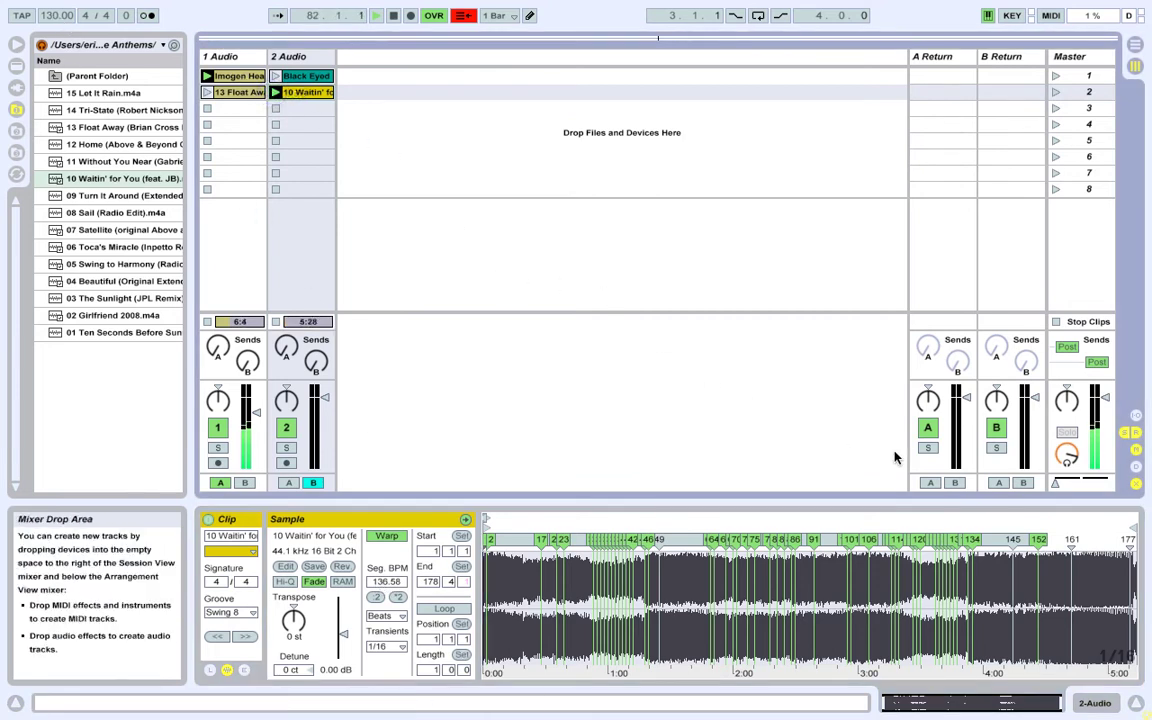
pyautogui.moveTo(1058, 484)
pyautogui.mouseDown()
pyautogui.moveTo(1070, 484)
pyautogui.moveTo(1052, 483)
pyautogui.mouseUp()
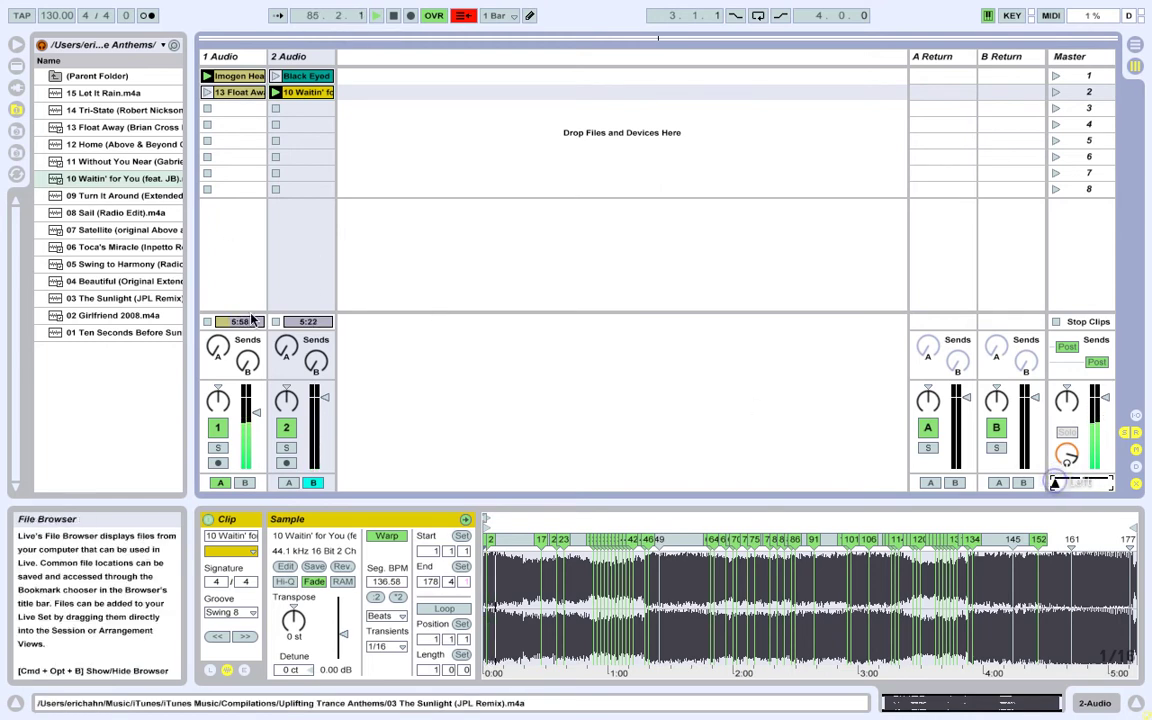
pyautogui.click(279, 157)
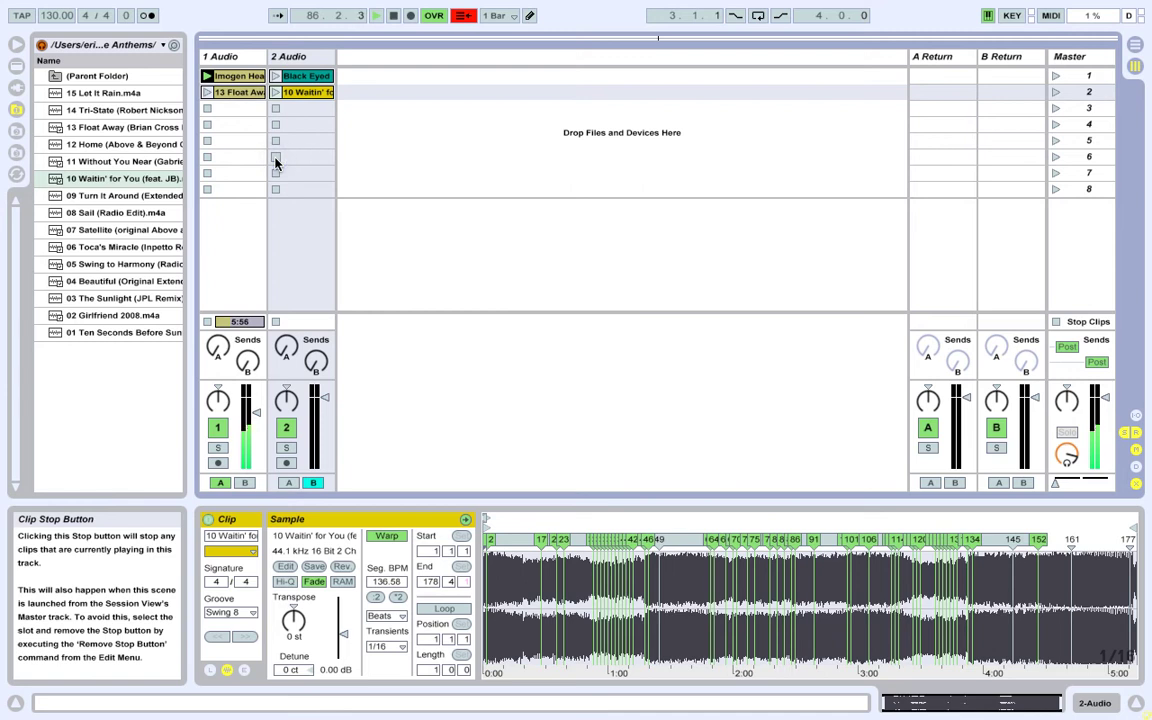
pyautogui.click(231, 200)
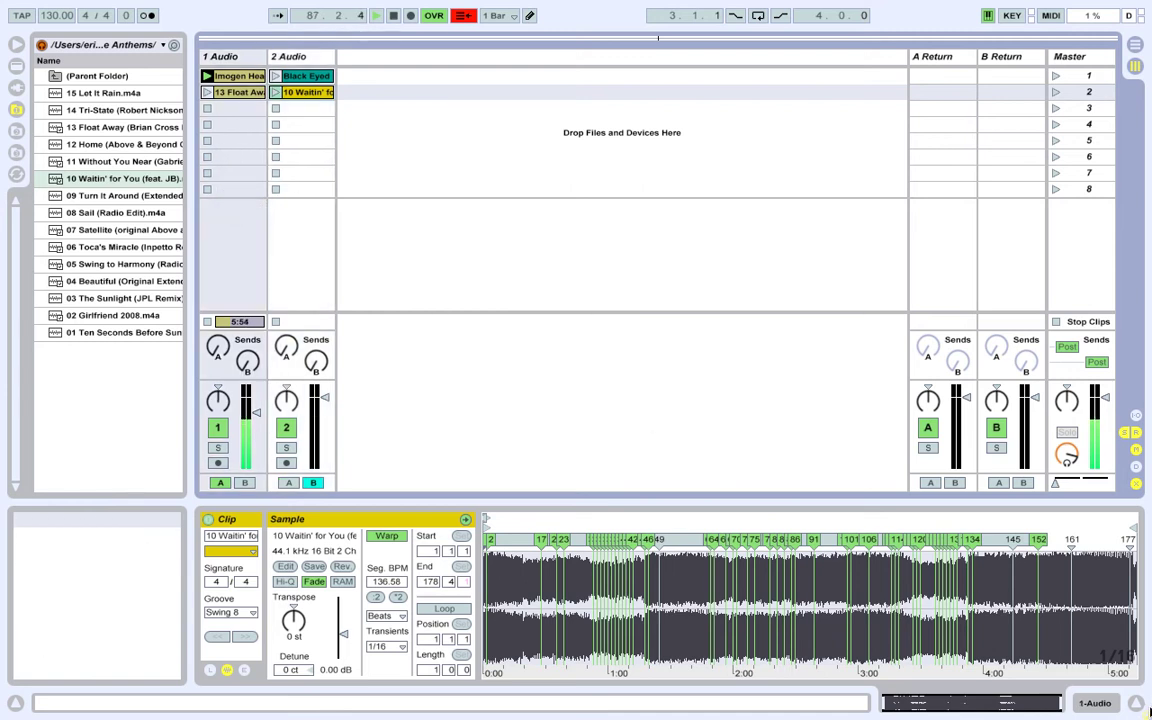
pyautogui.click(1103, 705)
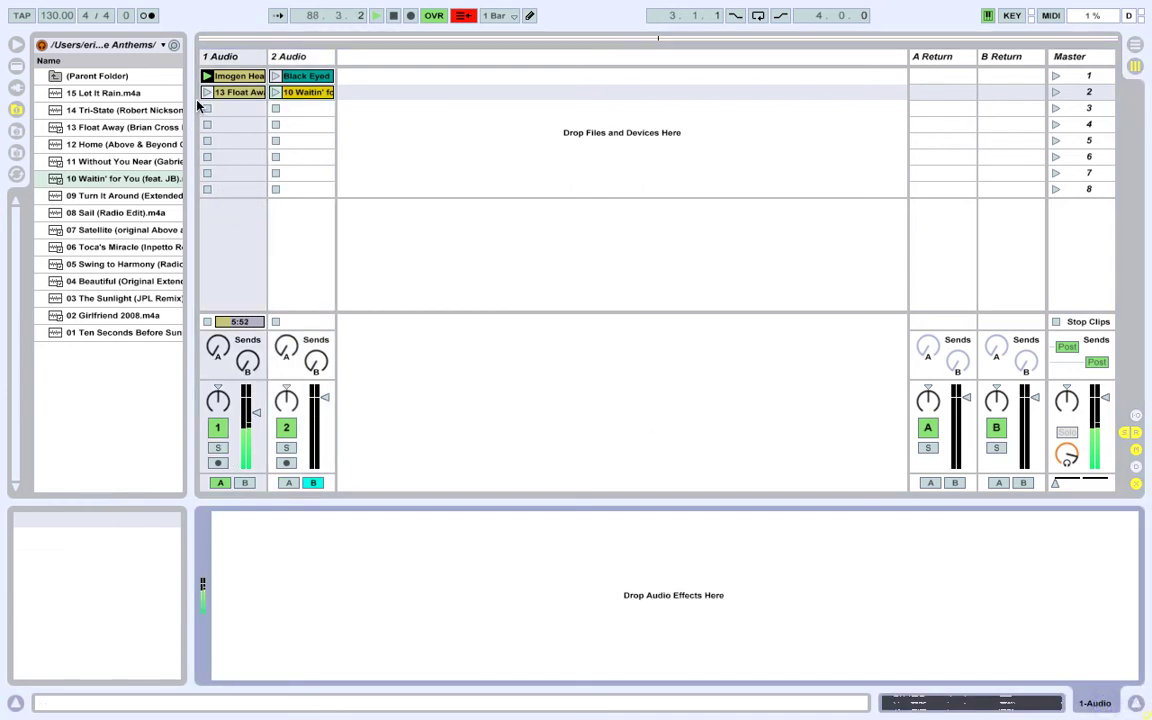
# Add the Sheen Machine effect to track 1 from the Live Device Browser
pyautogui.click(15, 67)
pyautogui.scroll(10, 139, 255)
pyautogui.scroll(-3, 136, 288)
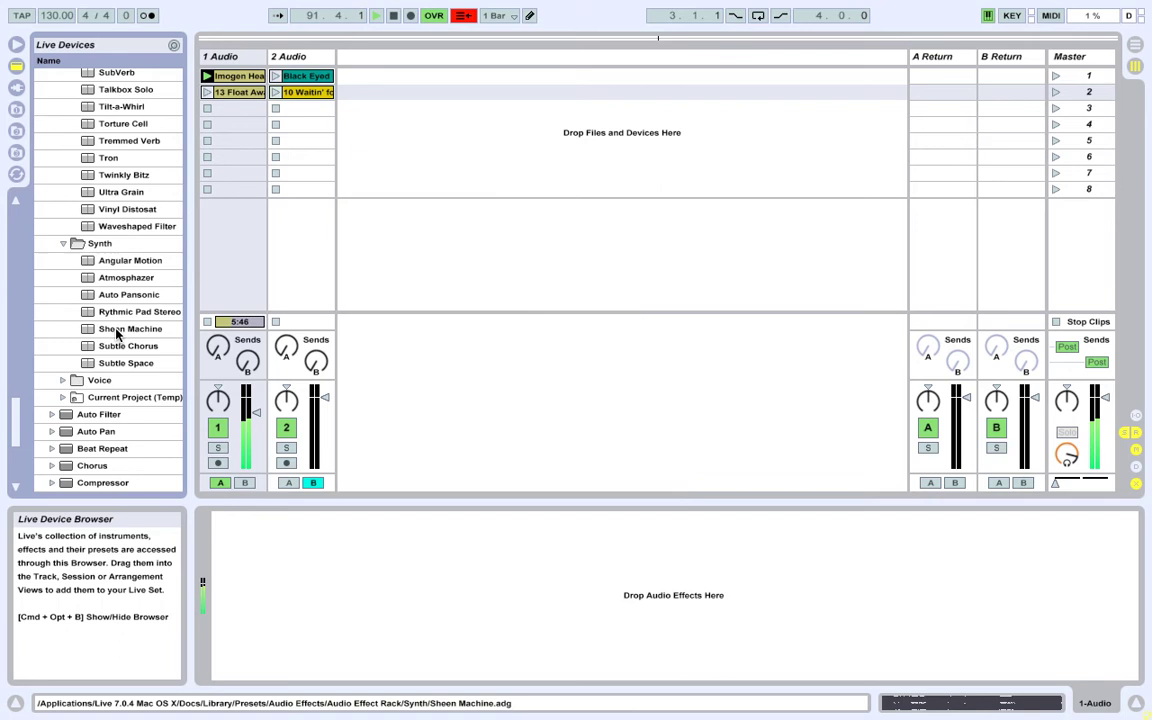
pyautogui.doubleClick(122, 330)
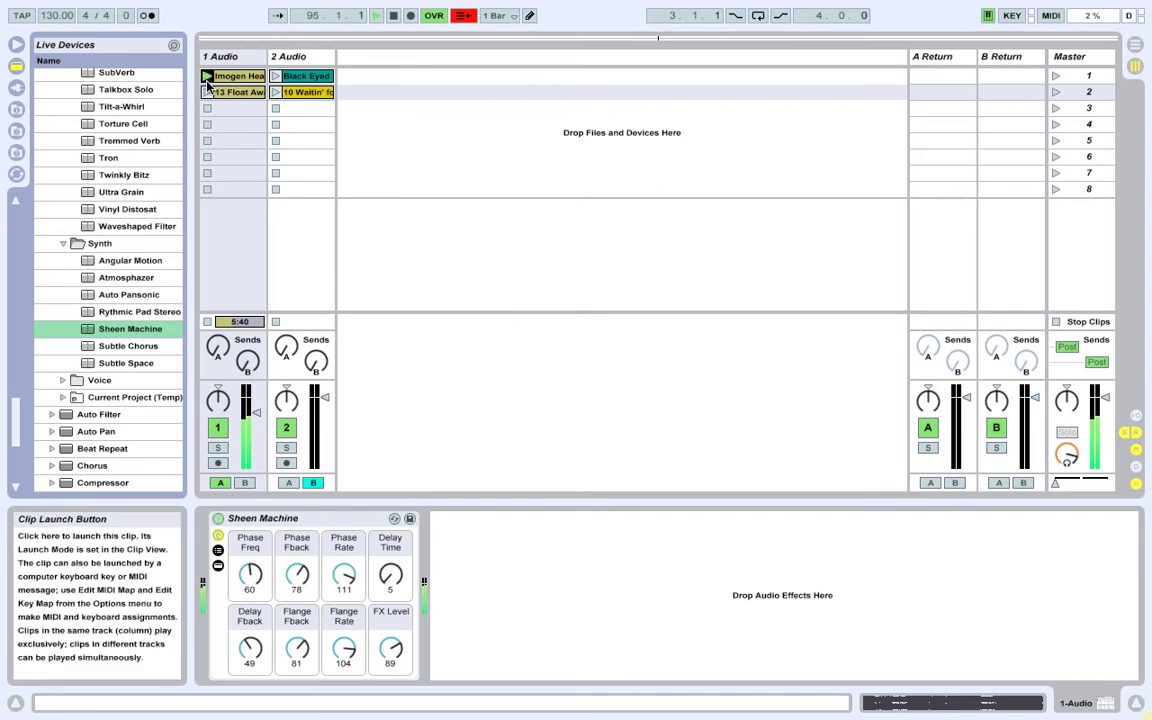
# Stop track 1's clip, set Sheen Machine's FX Level to 86, and stop playback
pyautogui.click(207, 108)
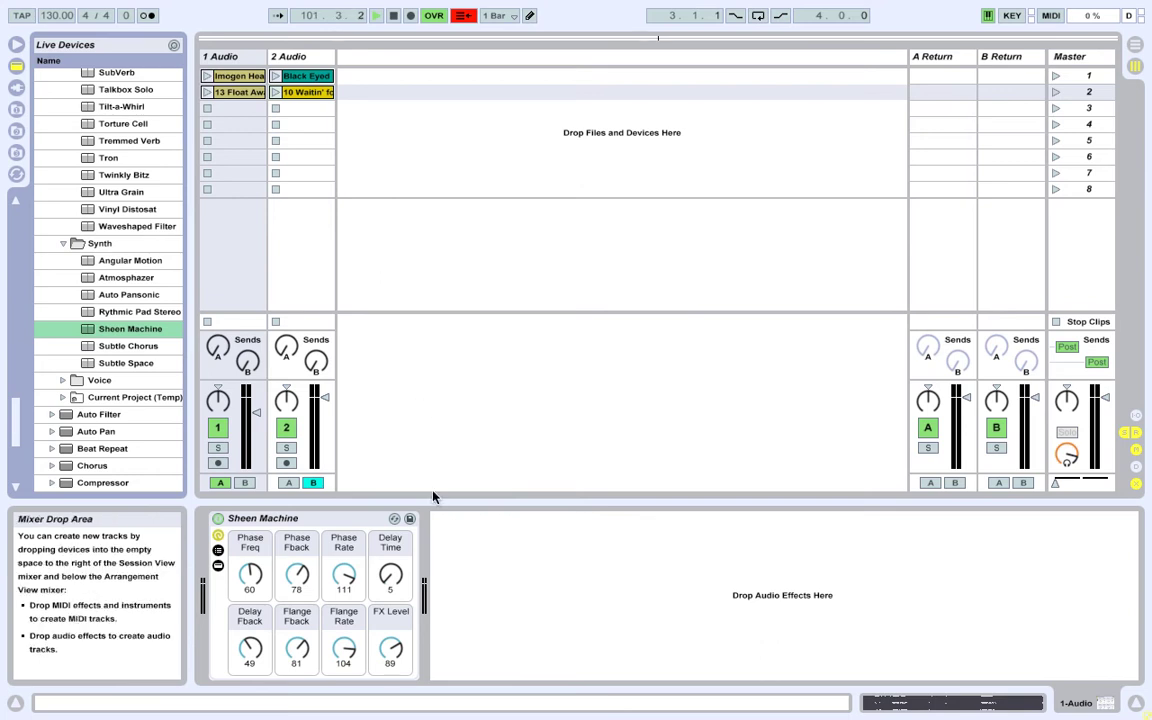
pyautogui.moveTo(390, 648); pyautogui.dragTo(389, 651)
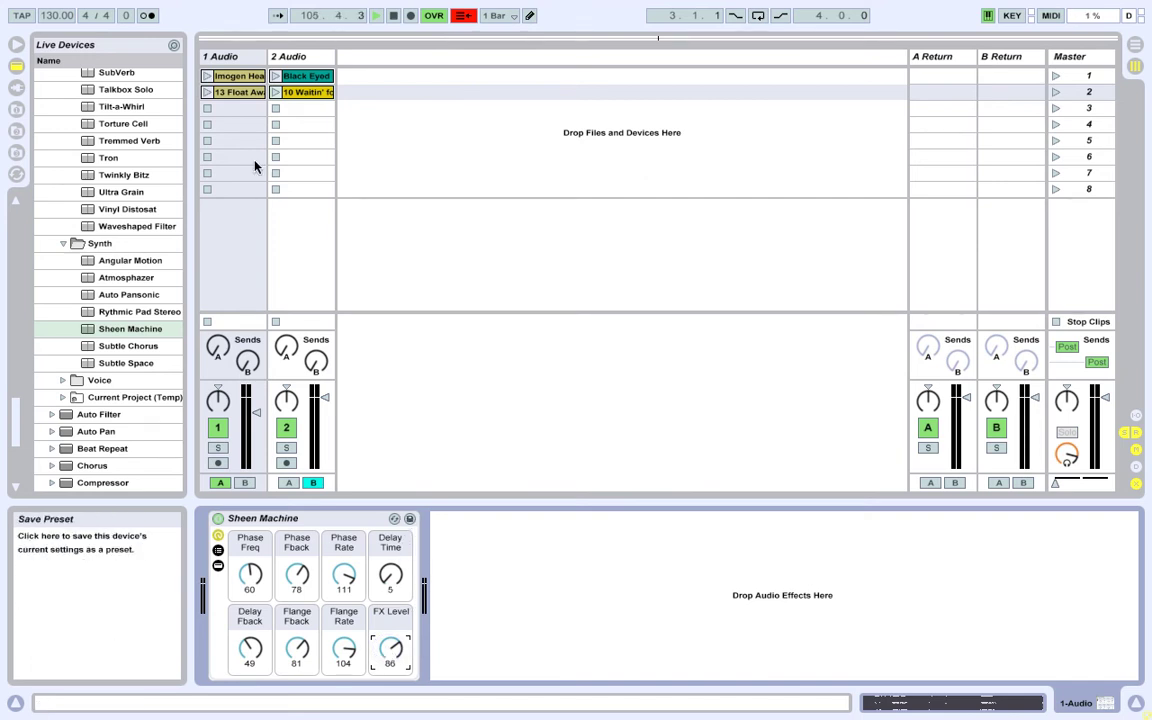
pyautogui.click(393, 15)
pyautogui.click(412, 253)
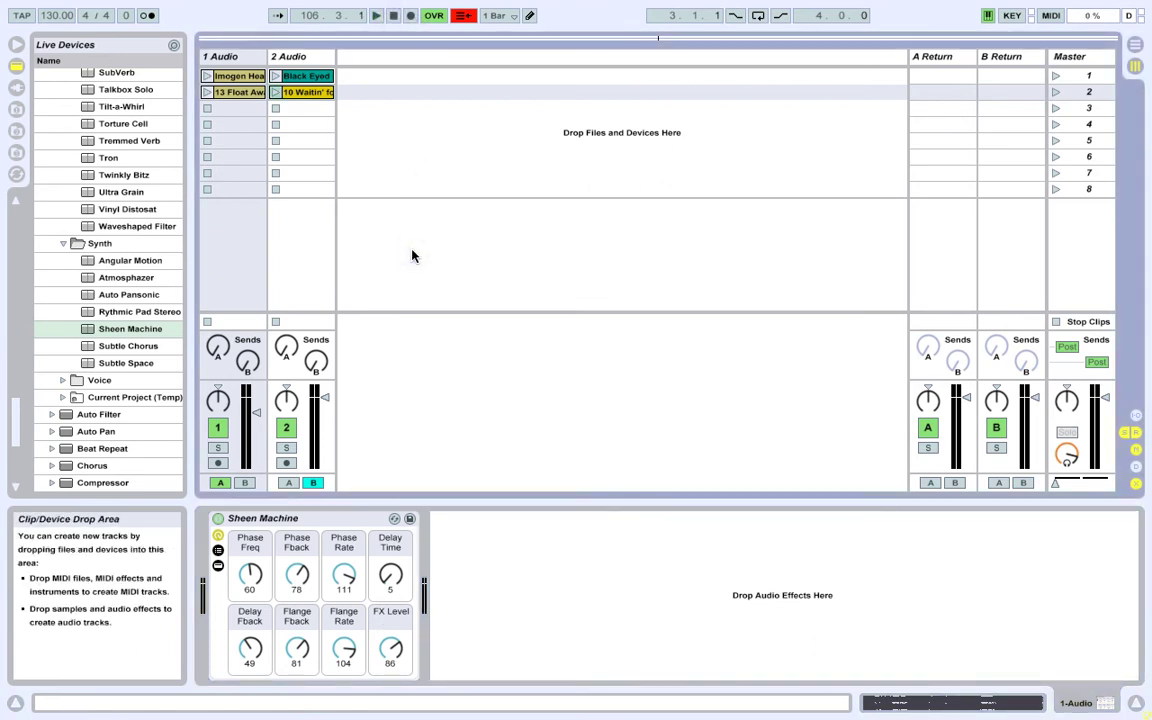
pyautogui.scroll(10, 85, 306)
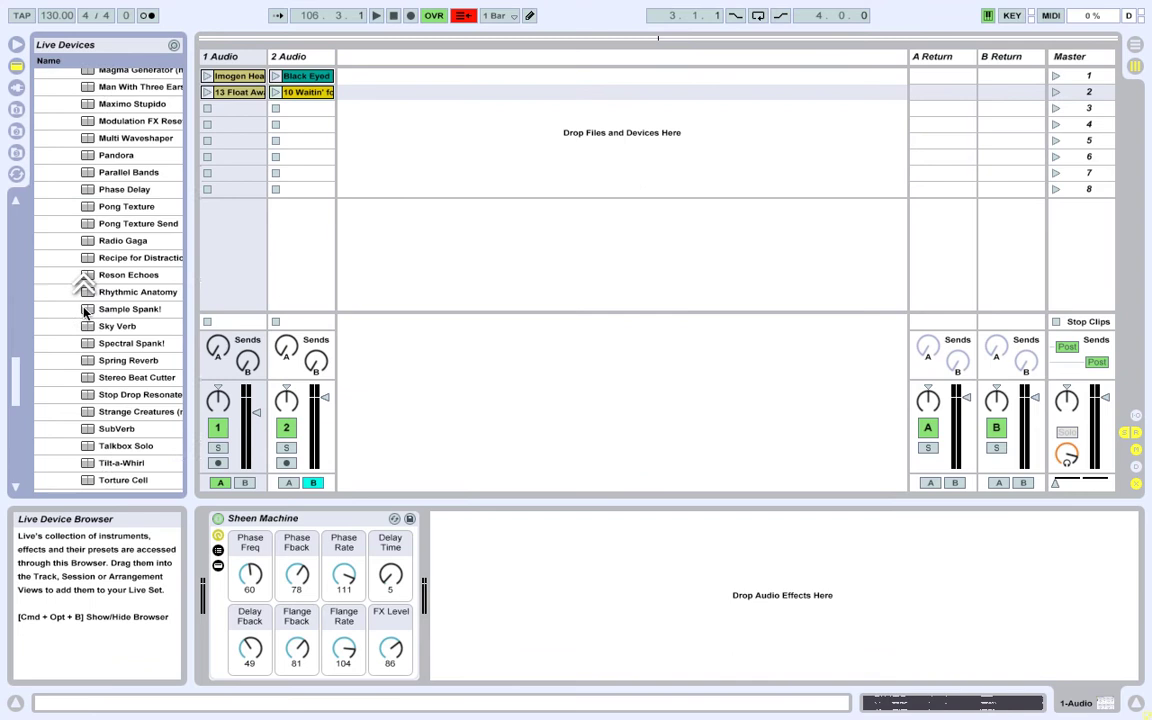
# Add Fade to Grey to track 1 after Sheen Machine and nudge its amount down slightly
pyautogui.scroll(6, 85, 310)
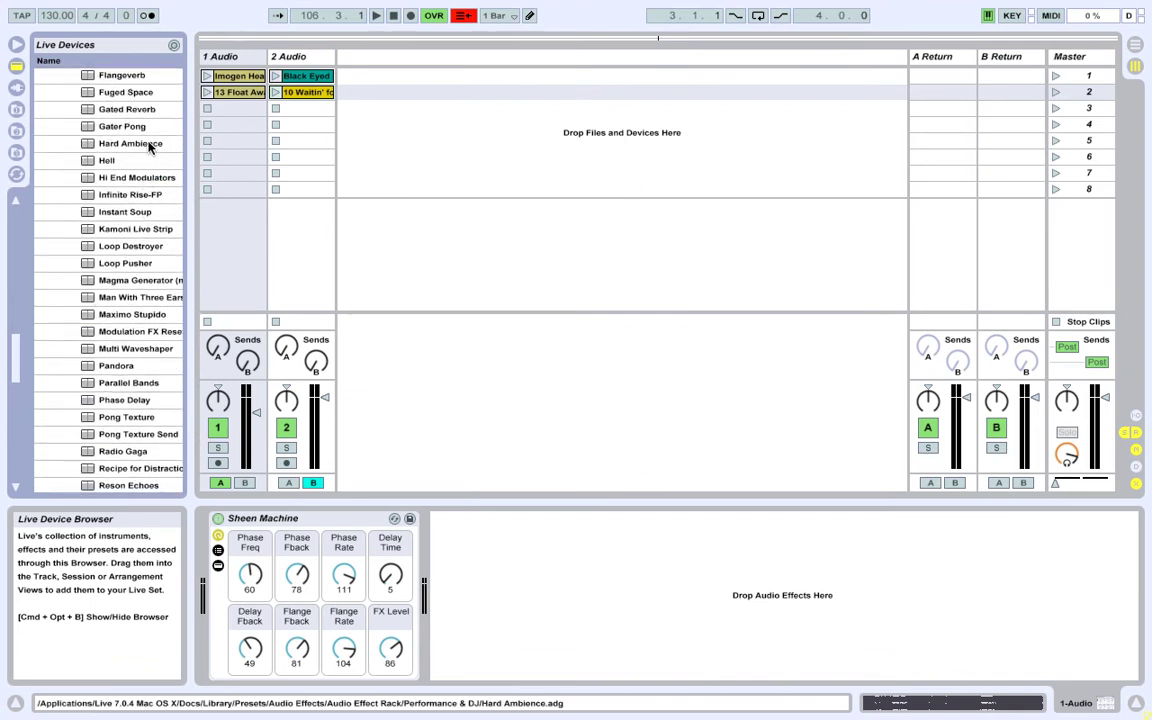
pyautogui.scroll(1, 148, 147)
pyautogui.doubleClick(147, 91)
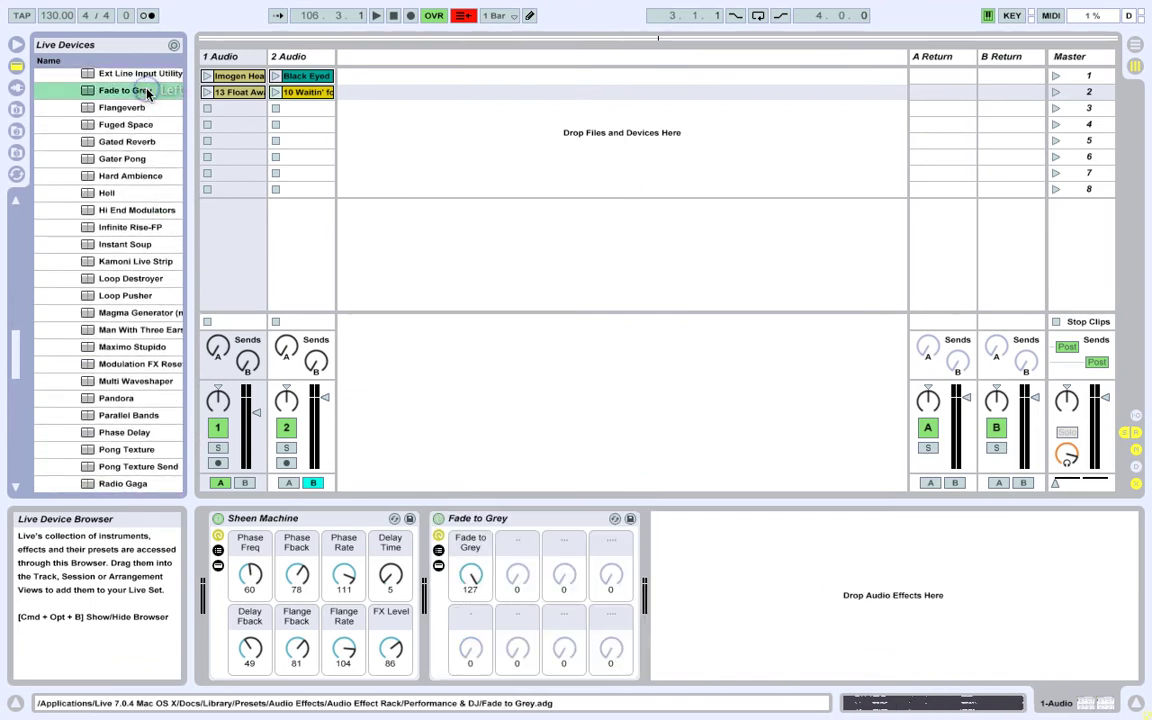
pyautogui.moveTo(470, 572); pyautogui.dragTo(470, 575)
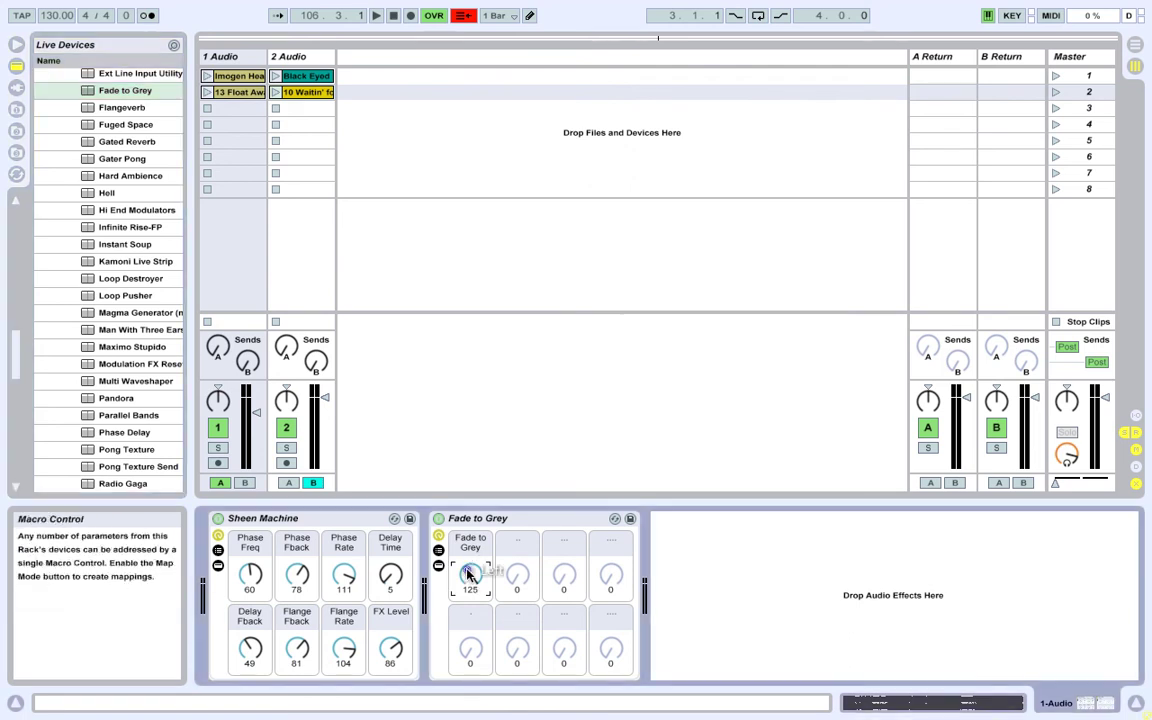
# Launch 13 Float Away on track 1 and raise the track volume to -0.66 dB
pyautogui.click(207, 76)
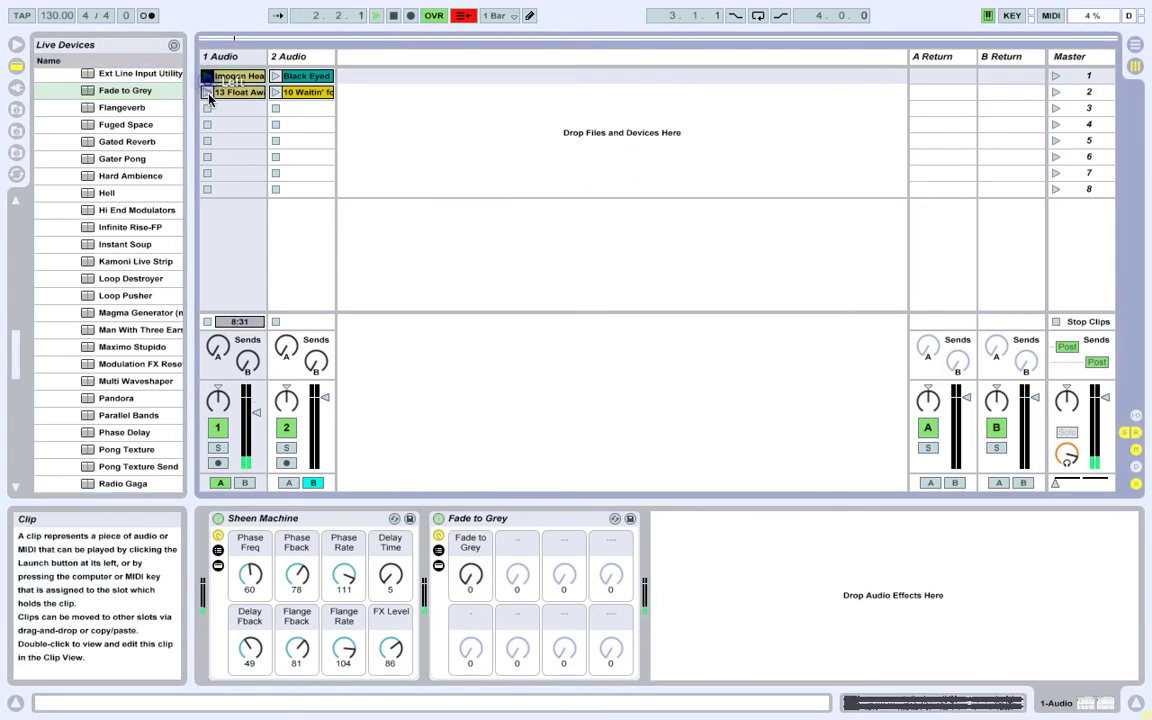
pyautogui.click(208, 108)
pyautogui.click(207, 92)
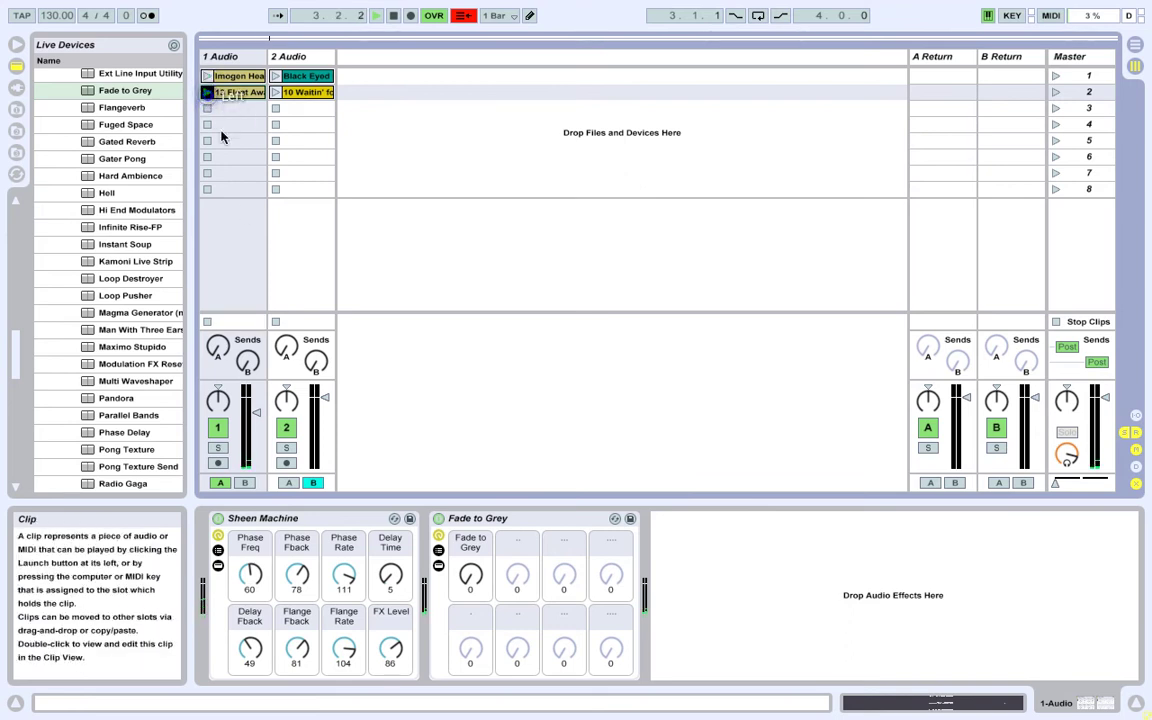
pyautogui.moveTo(253, 429); pyautogui.dragTo(253, 415)
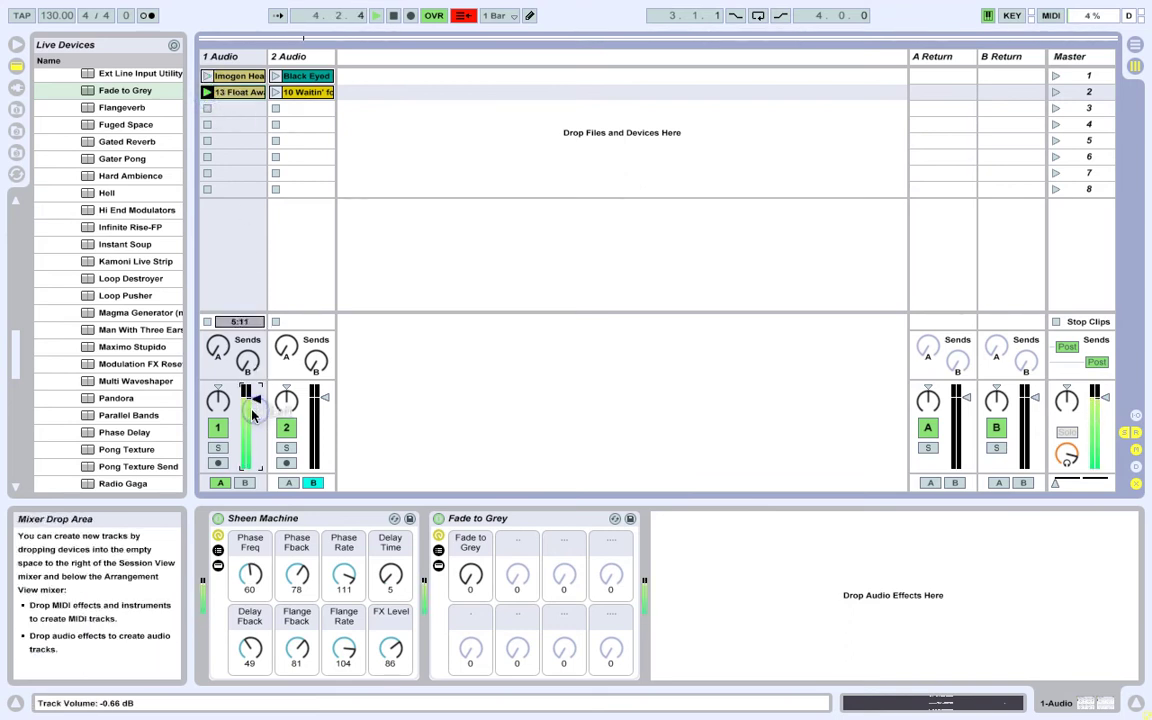
# Turn the Fade to Grey macro back to 0 and slide the crossfader fully to A
pyautogui.moveTo(470, 576); pyautogui.dragTo(471, 571)
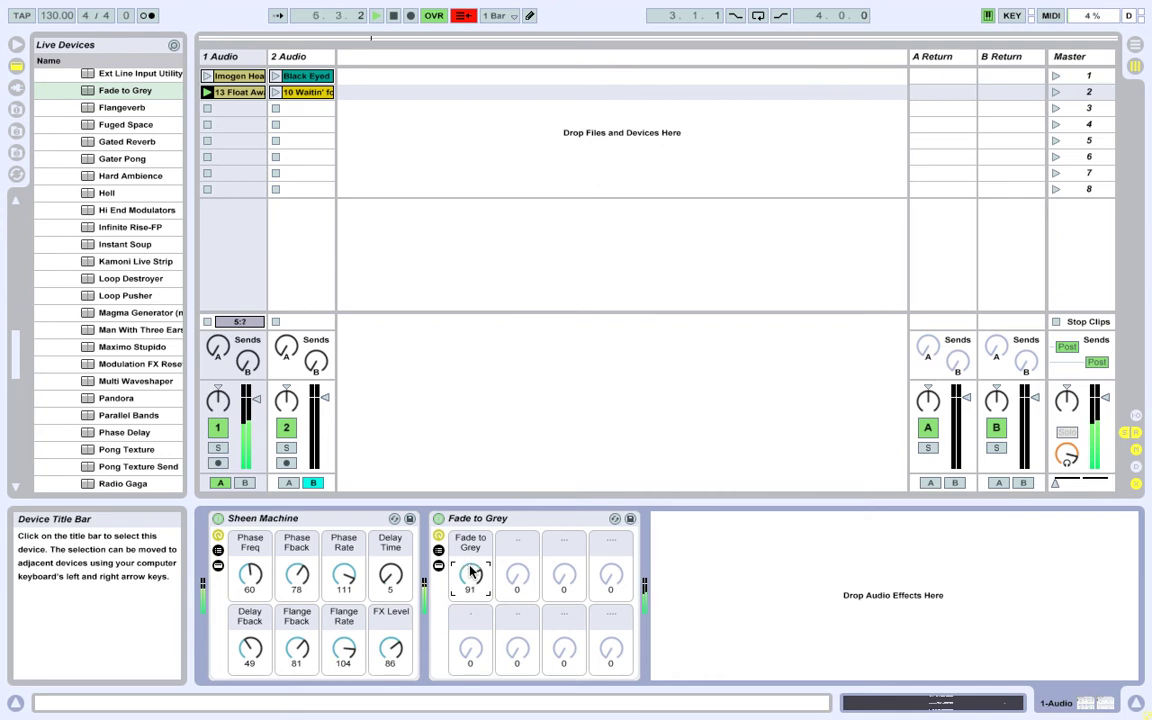
pyautogui.moveTo(470, 571); pyautogui.dragTo(471, 568)
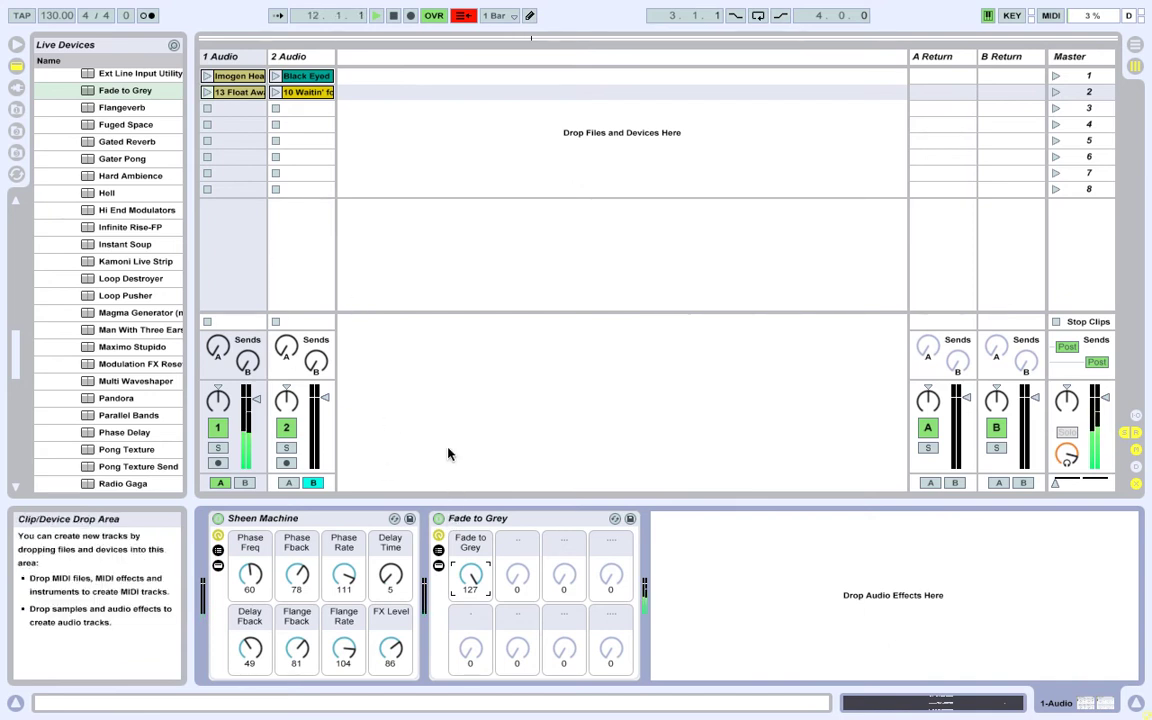
pyautogui.moveTo(463, 567); pyautogui.dragTo(463, 690)
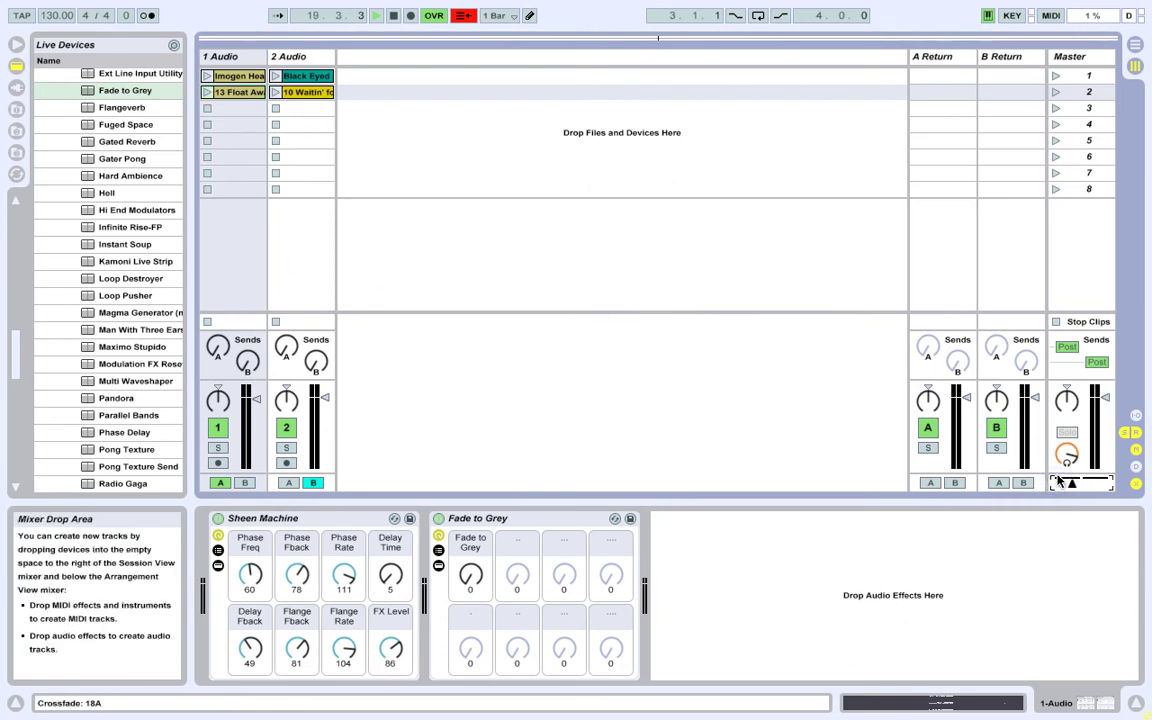
pyautogui.moveTo(1058, 481); pyautogui.dragTo(1057, 479)
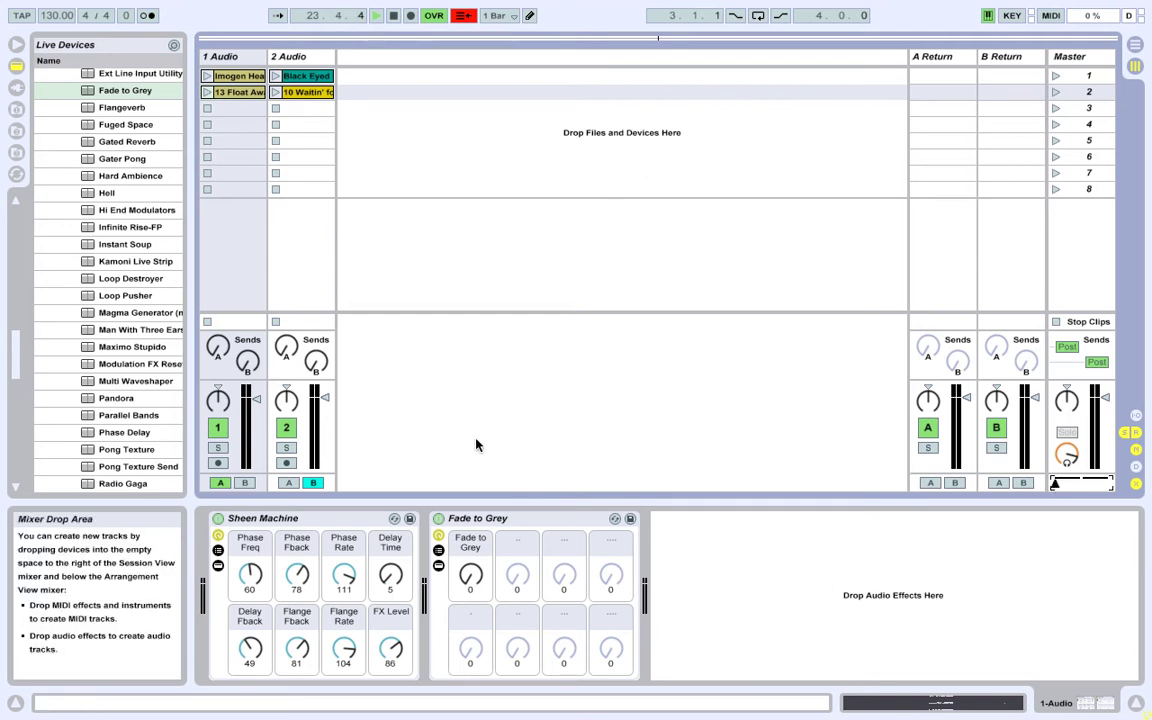
# Add EQ Eight from the effects browser to track 1, after Fade to Grey
pyautogui.click(108, 193)
pyautogui.scroll(-10, 110, 200)
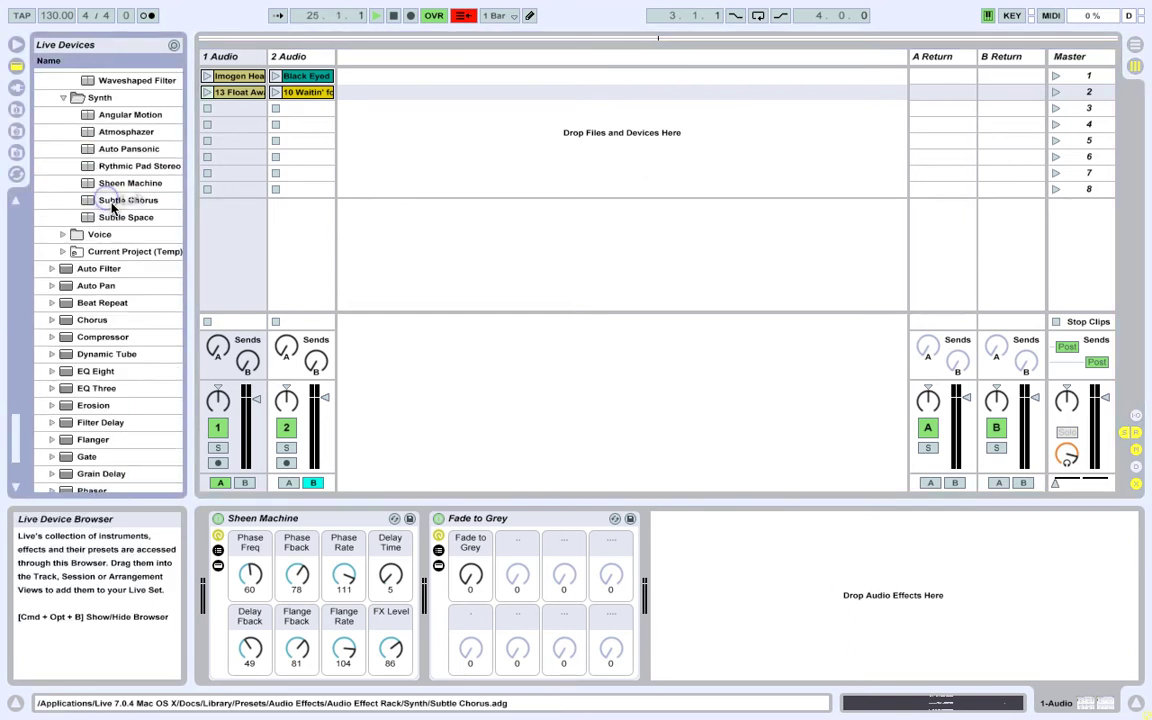
pyautogui.scroll(-3, 122, 295)
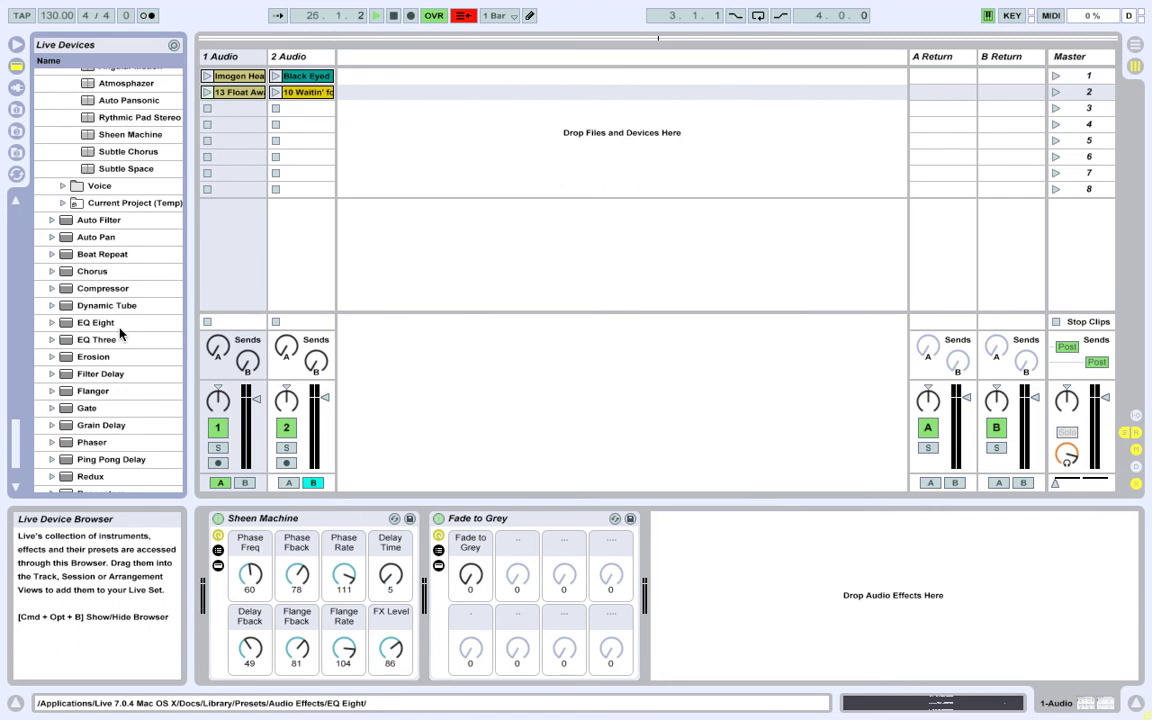
pyautogui.doubleClick(119, 323)
pyautogui.scroll(-2, 119, 331)
pyautogui.scroll(-3, 119, 331)
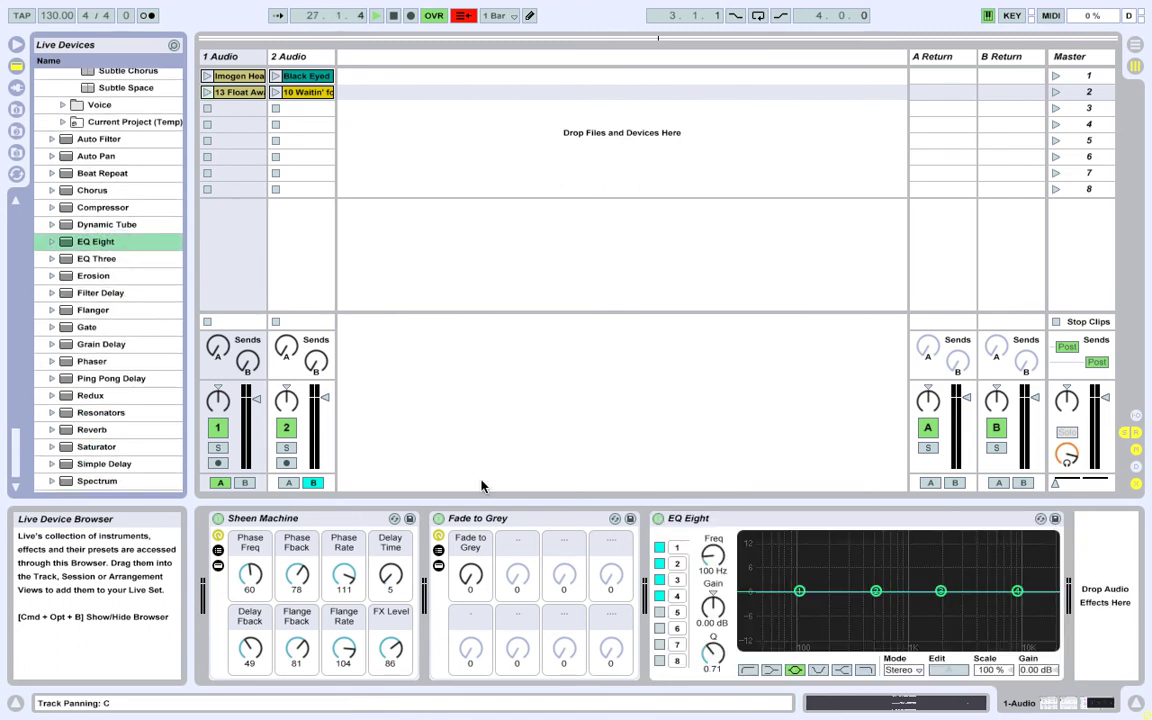
# Switch on EQ bands 5–8 and pull band 3 into a -14.5 dB cut at 3.66 kHz
pyautogui.click(659, 612)
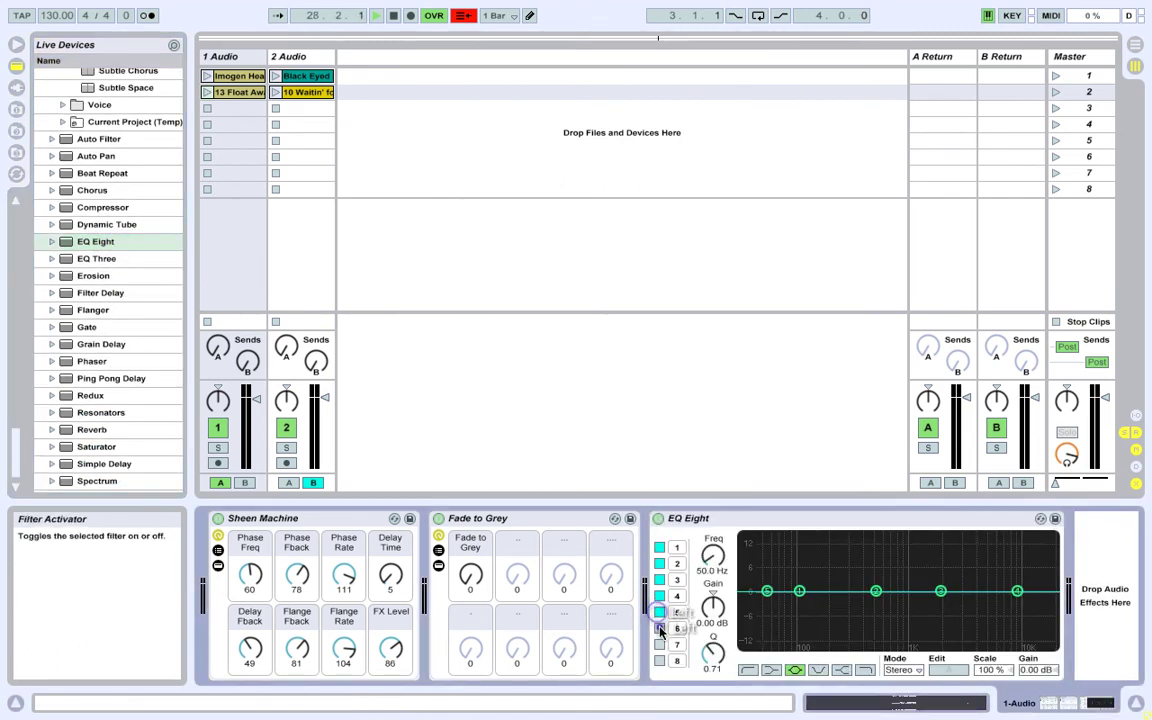
pyautogui.click(659, 628)
pyautogui.click(659, 644)
pyautogui.click(659, 660)
pyautogui.moveTo(833, 593); pyautogui.dragTo(969, 643)
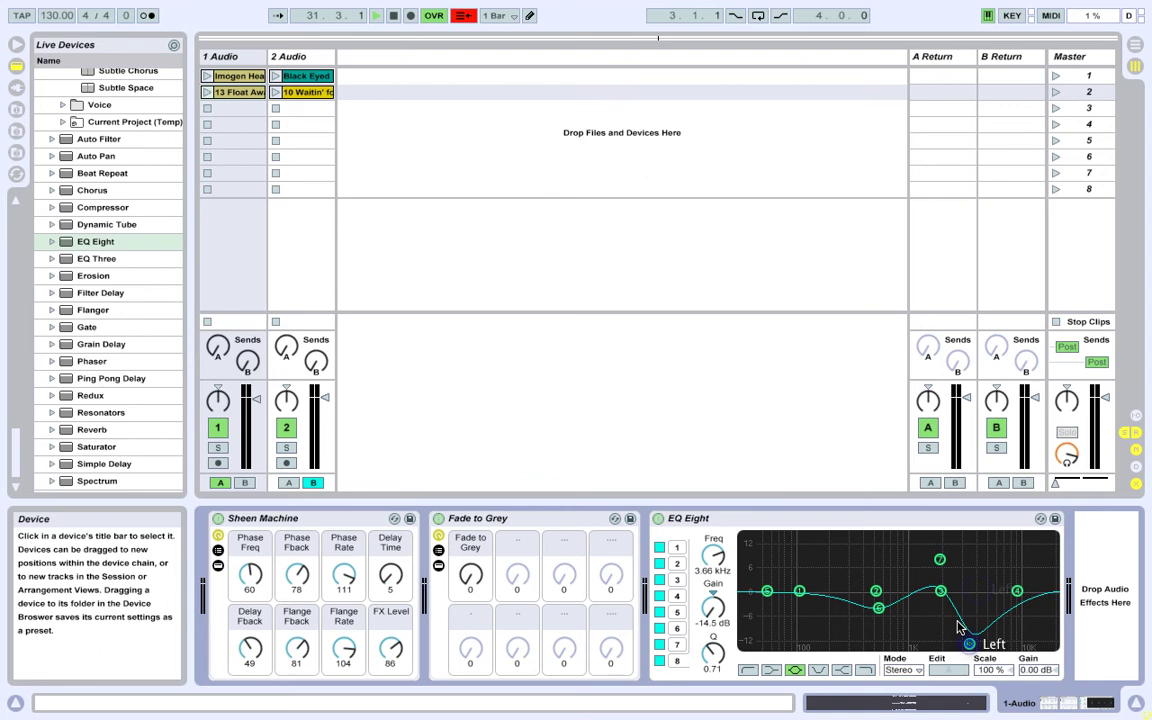
pyautogui.scroll(-2, 110, 330)
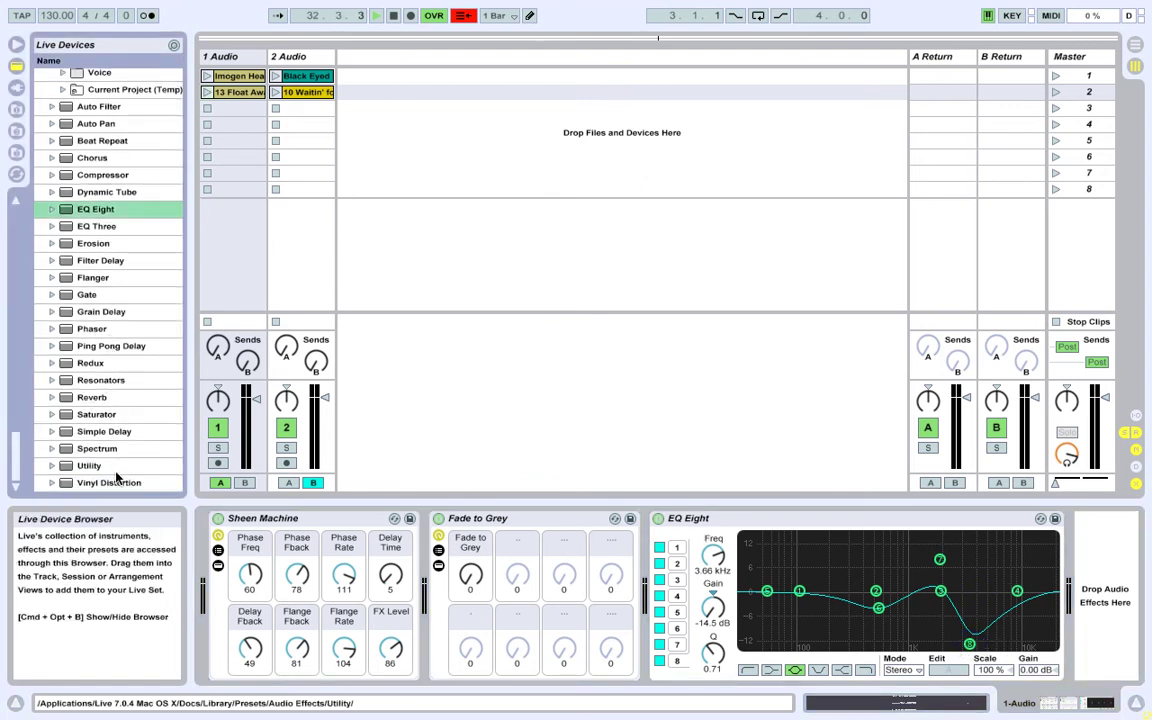
# Add Spectrum after EQ Eight, audition the clip, and boost EQ bands at 7.71 kHz and 52.2 Hz
pyautogui.doubleClick(108, 450)
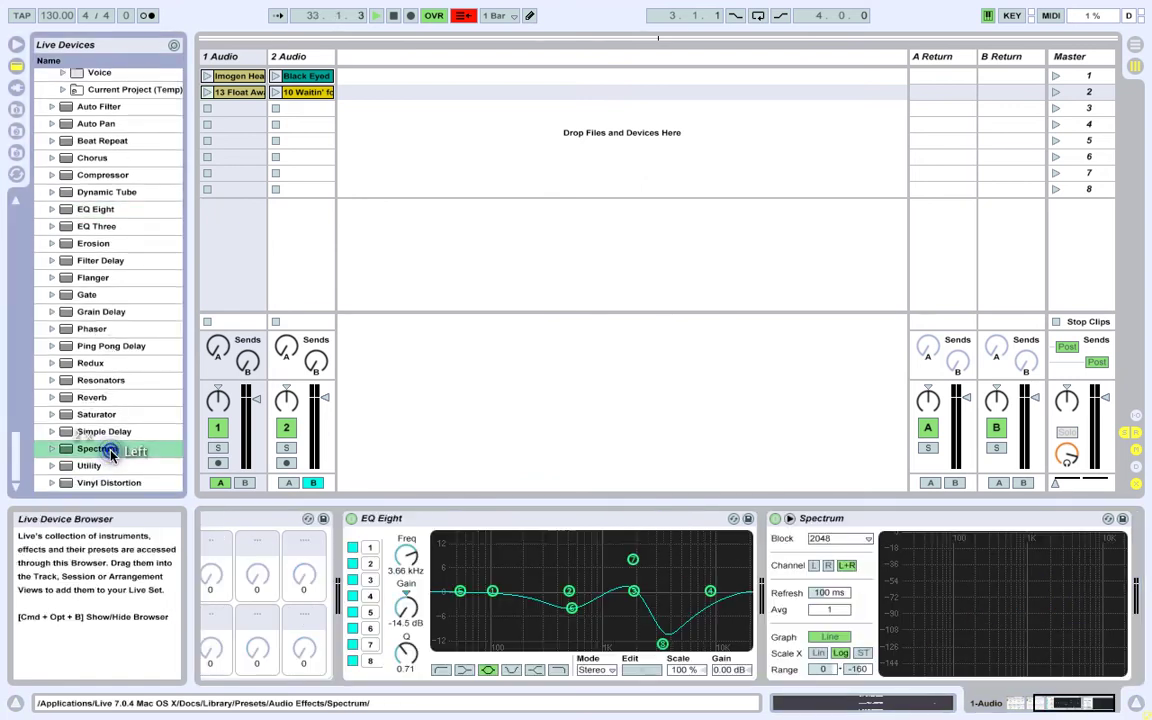
pyautogui.click(207, 92)
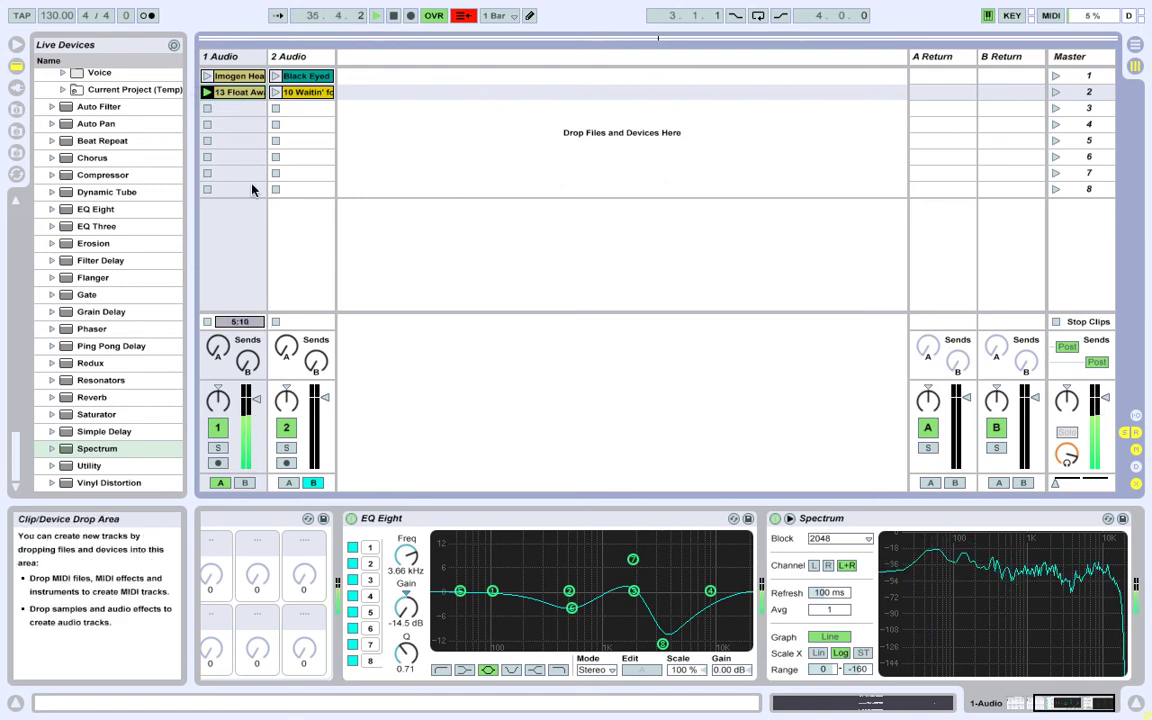
pyautogui.click(207, 157)
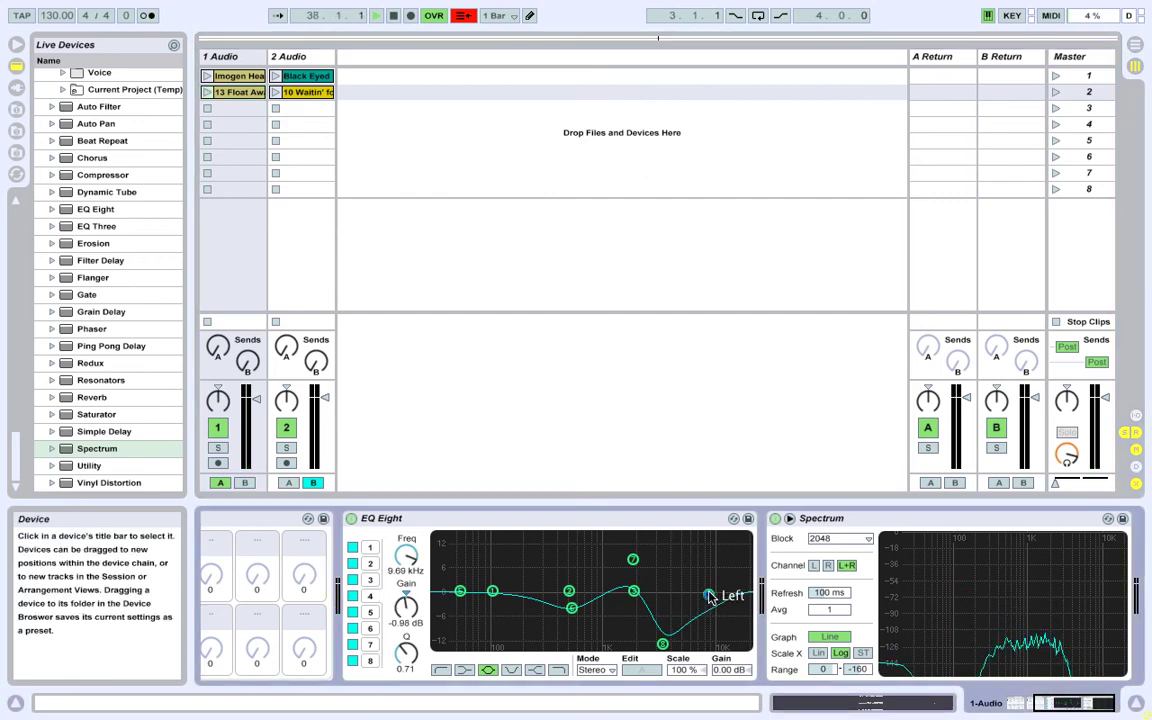
pyautogui.moveTo(709, 591); pyautogui.dragTo(700, 566)
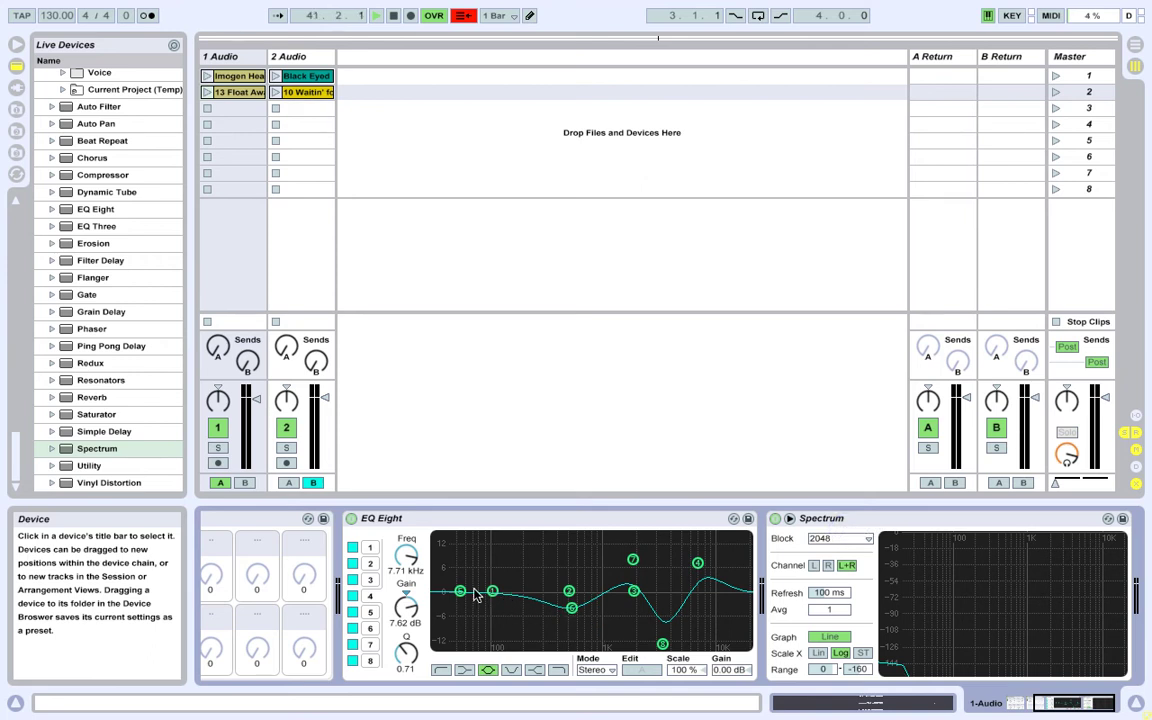
pyautogui.moveTo(462, 591); pyautogui.dragTo(462, 556)
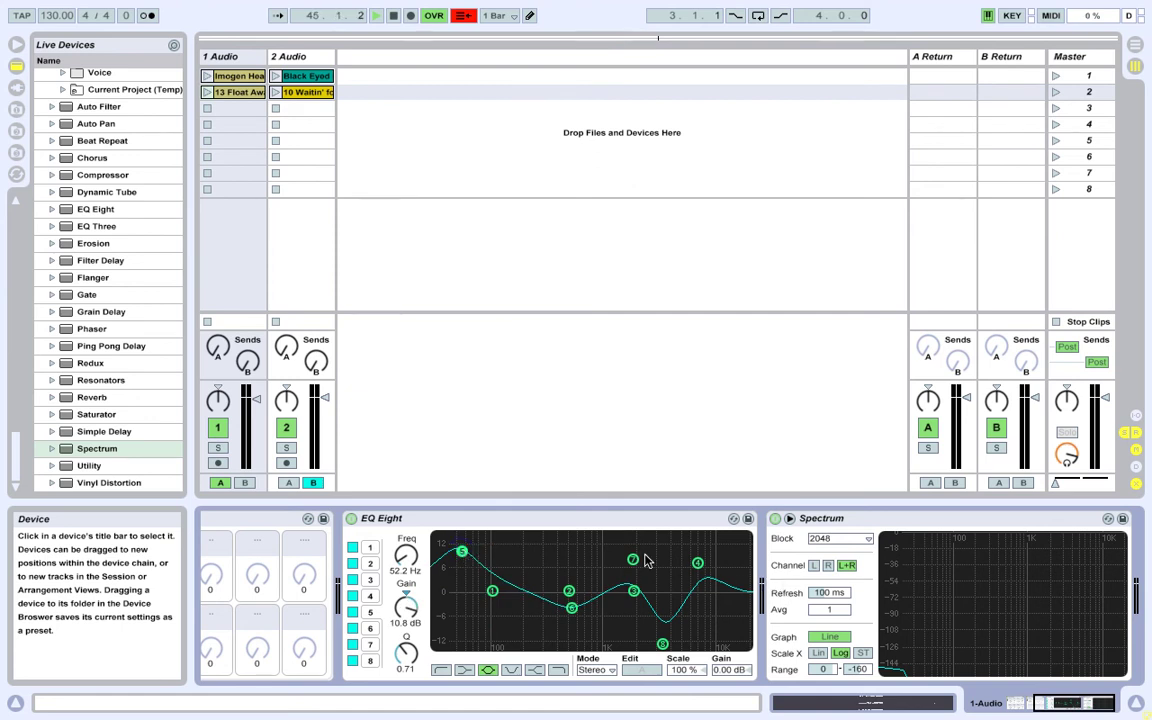
# Add Erosion after Spectrum, try its XY point, and ease EQ band 1 to 1.72 dB at 44.8 Hz
pyautogui.click(111, 365)
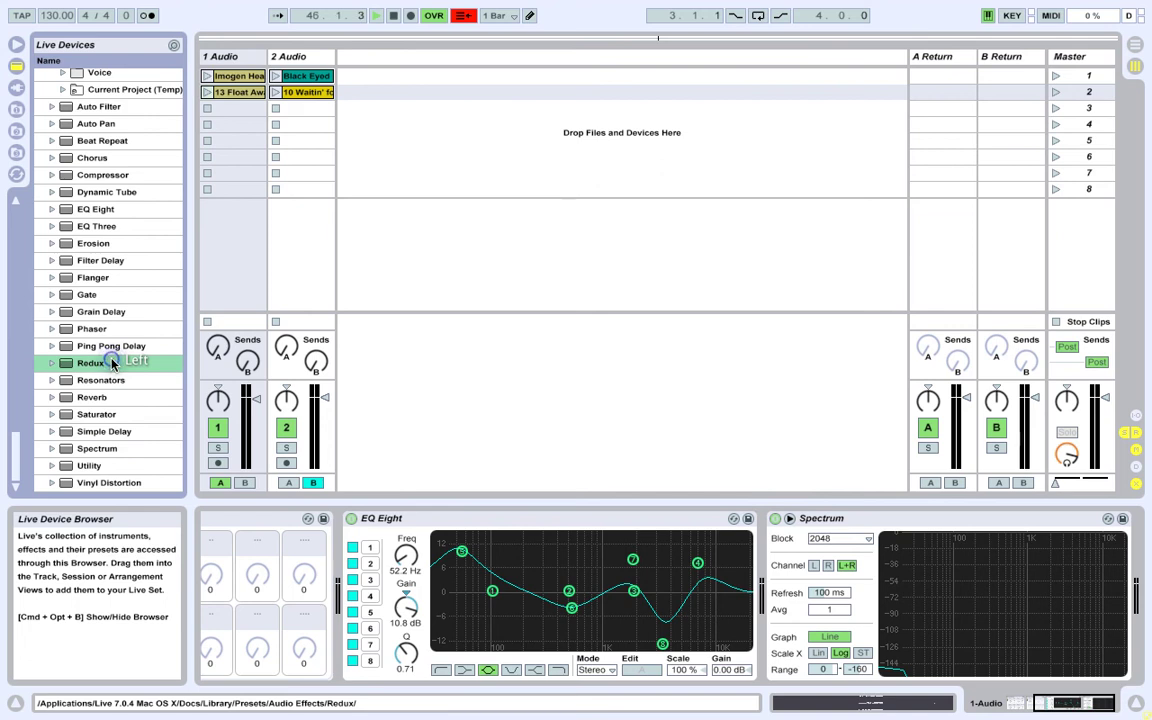
pyautogui.doubleClick(108, 241)
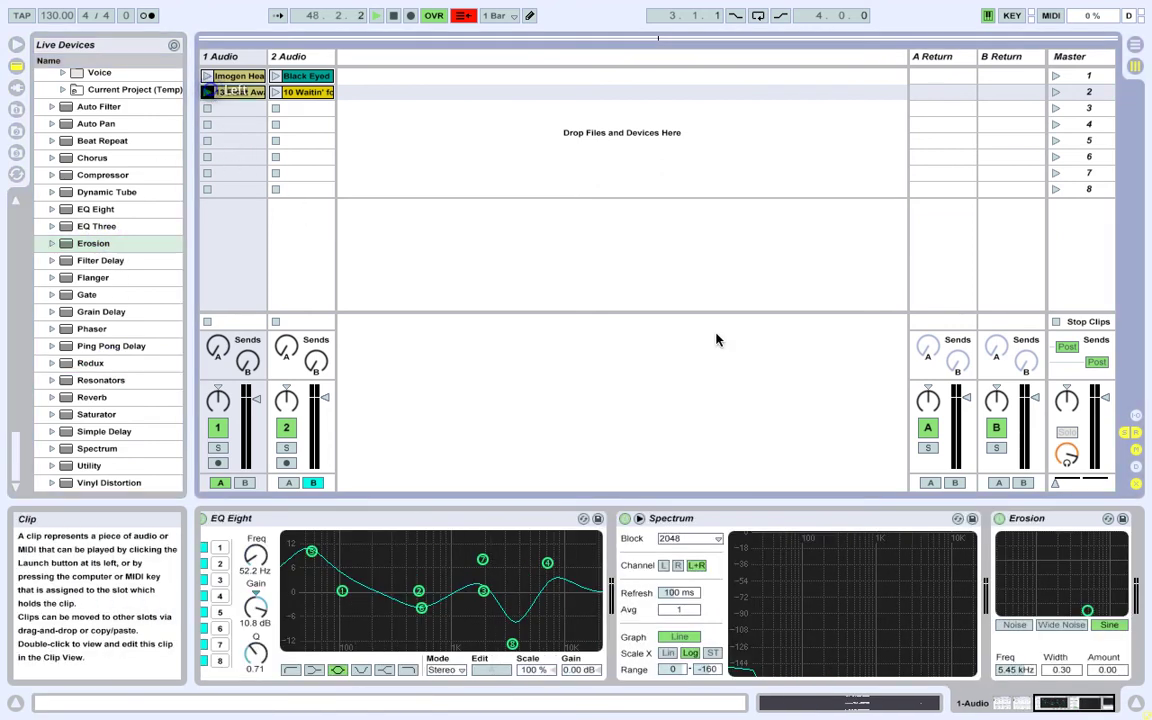
pyautogui.click(207, 92)
pyautogui.moveTo(1090, 612); pyautogui.dragTo(1001, 611)
pyautogui.moveTo(309, 552); pyautogui.dragTo(304, 584)
pyautogui.click(205, 190)
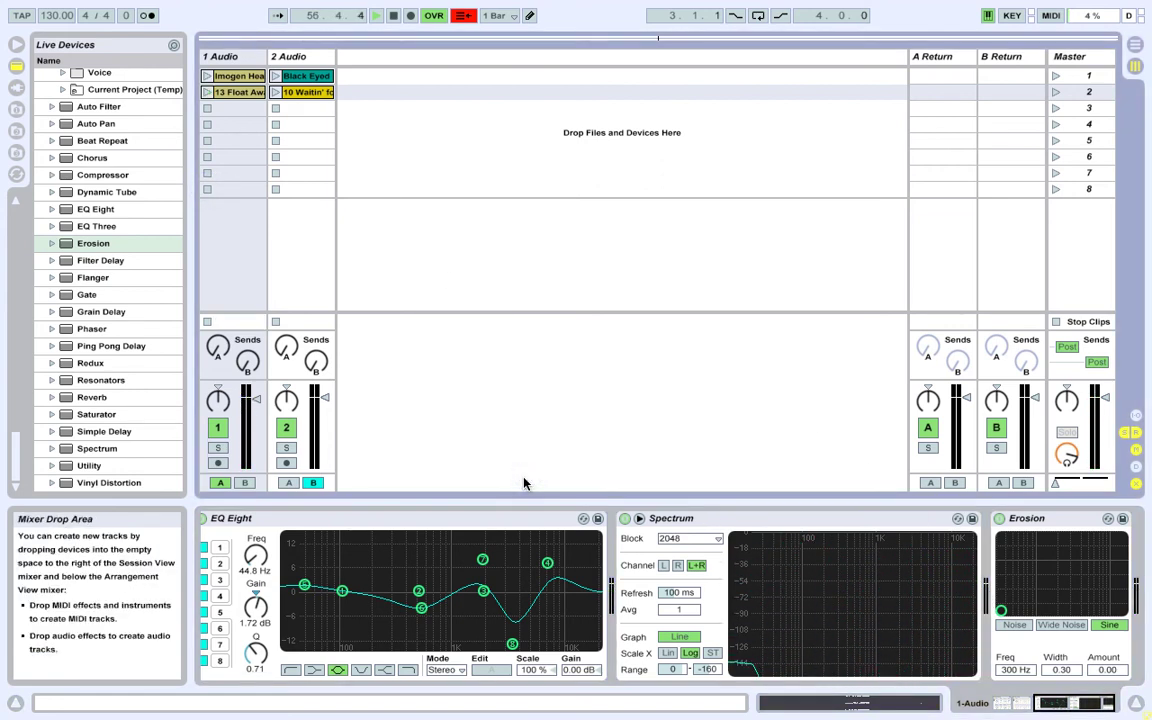
# Check track 2's chain, return to track 1's effects, and stop the transport
pyautogui.hscroll(-5, 519, 553)
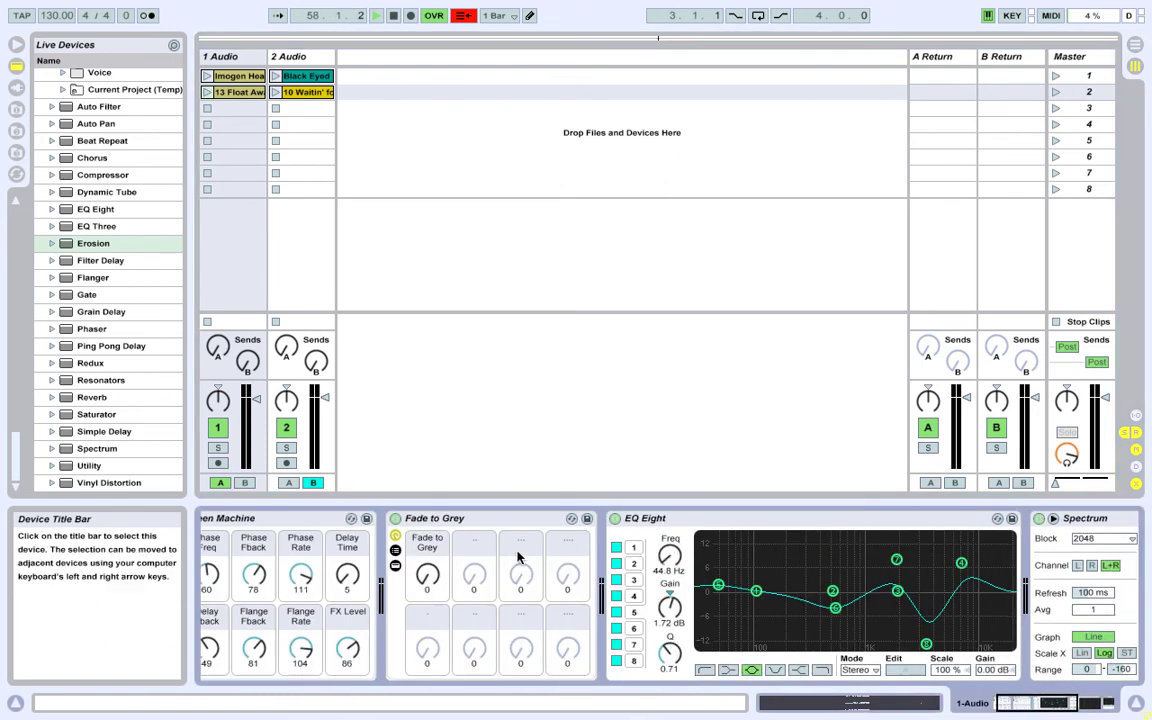
pyautogui.click(278, 231)
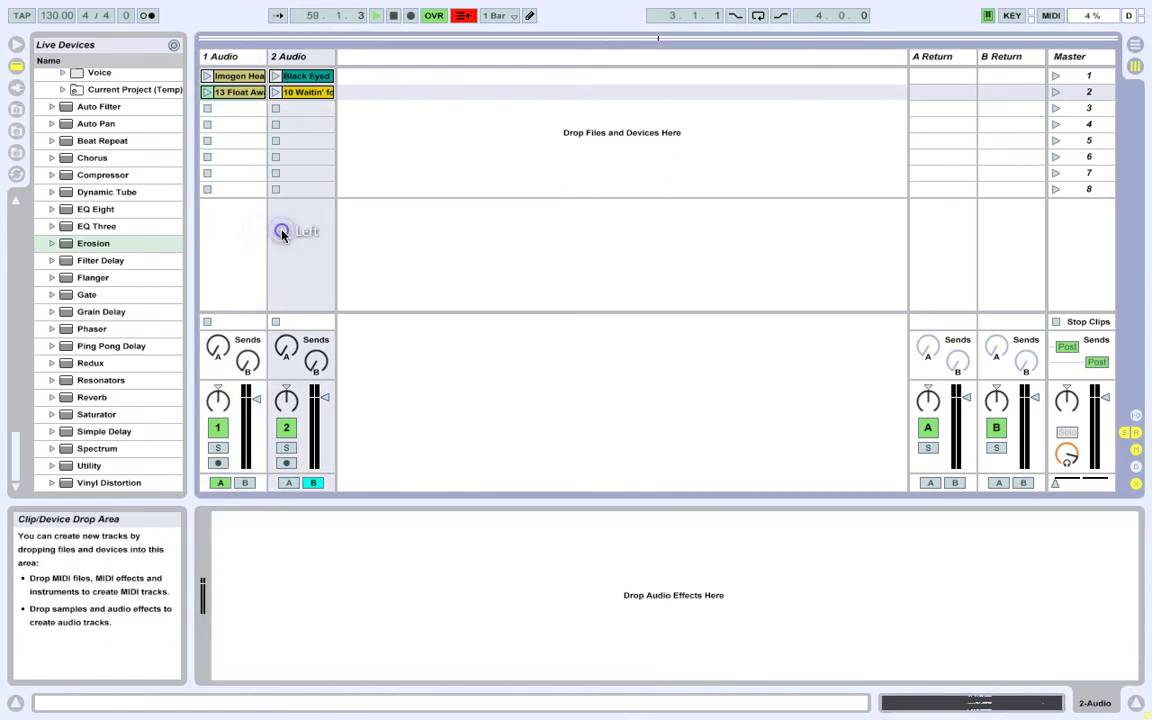
pyautogui.click(240, 229)
pyautogui.click(402, 245)
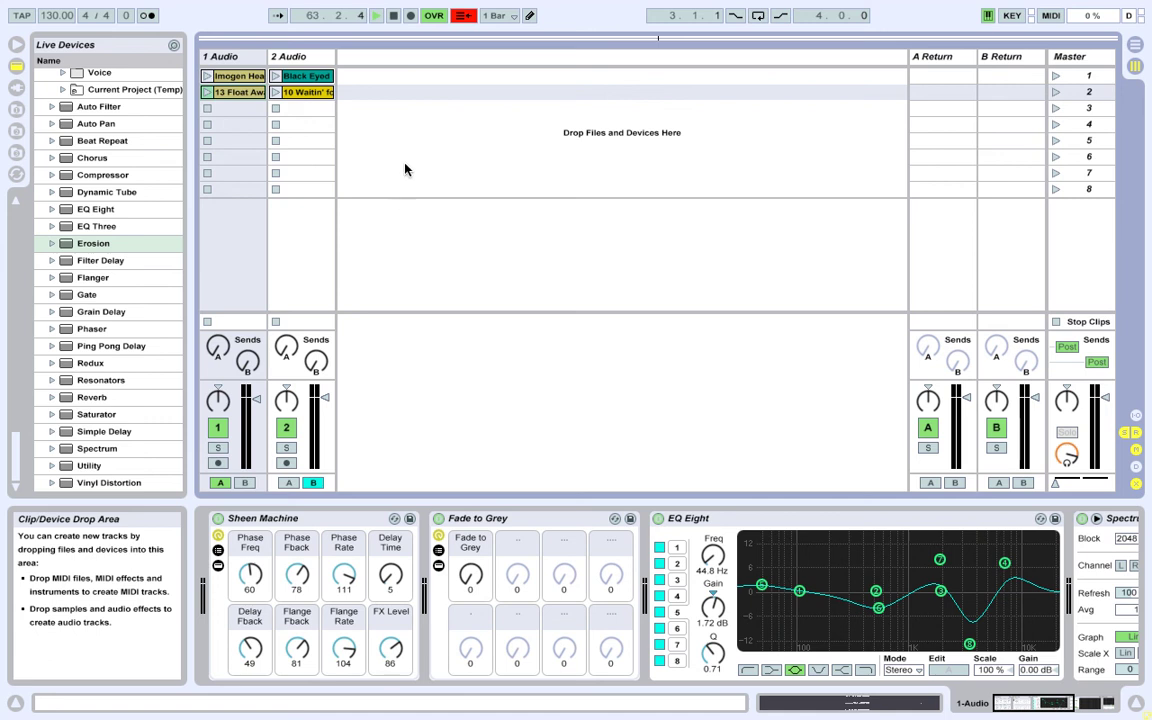
pyautogui.click(393, 16)
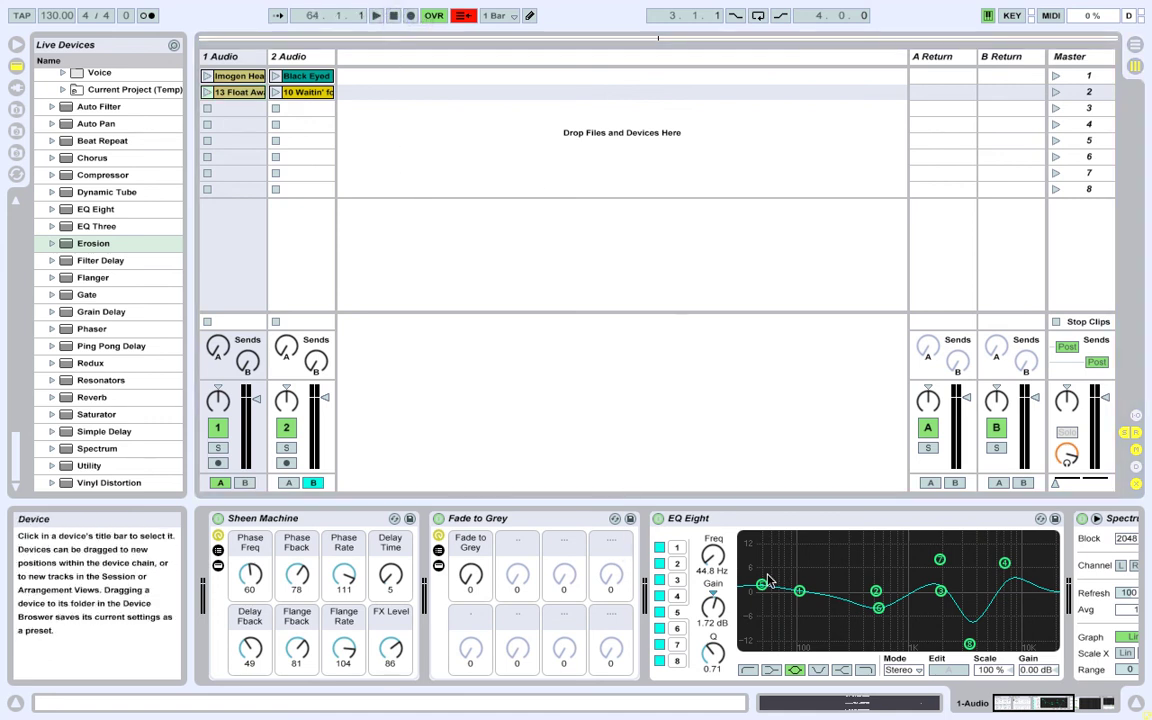
pyautogui.hscroll(3, 700, 575)
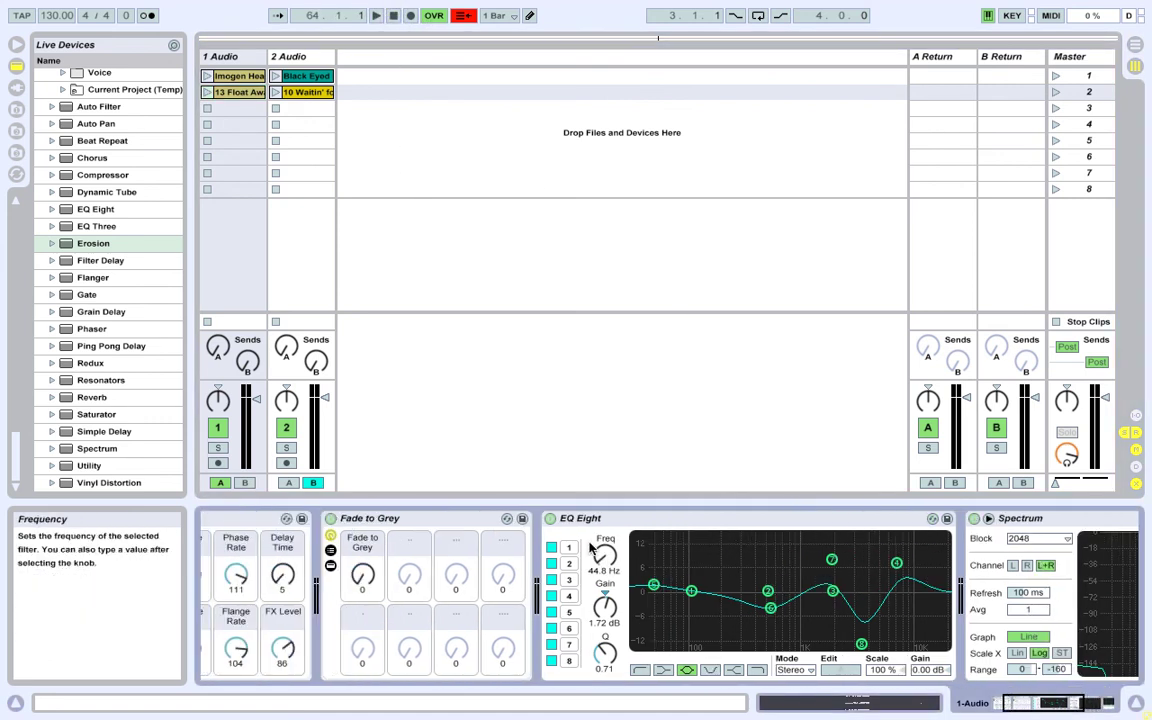
pyautogui.hscroll(-3, 522, 545)
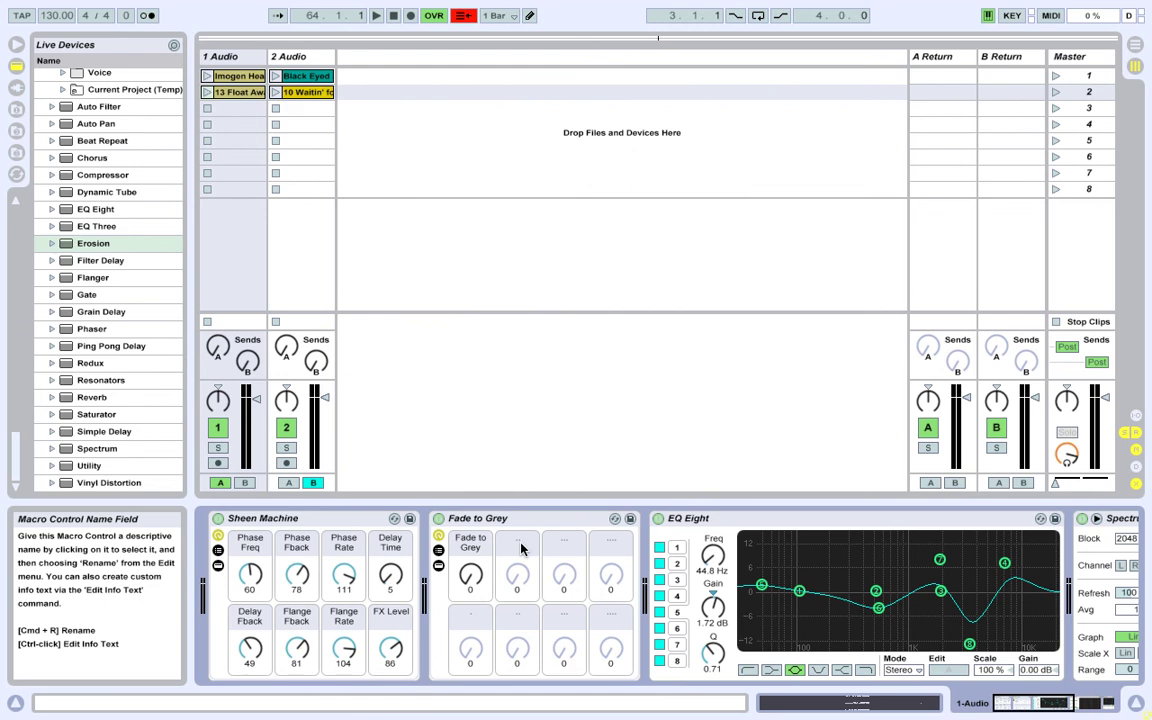
pyautogui.click(470, 576)
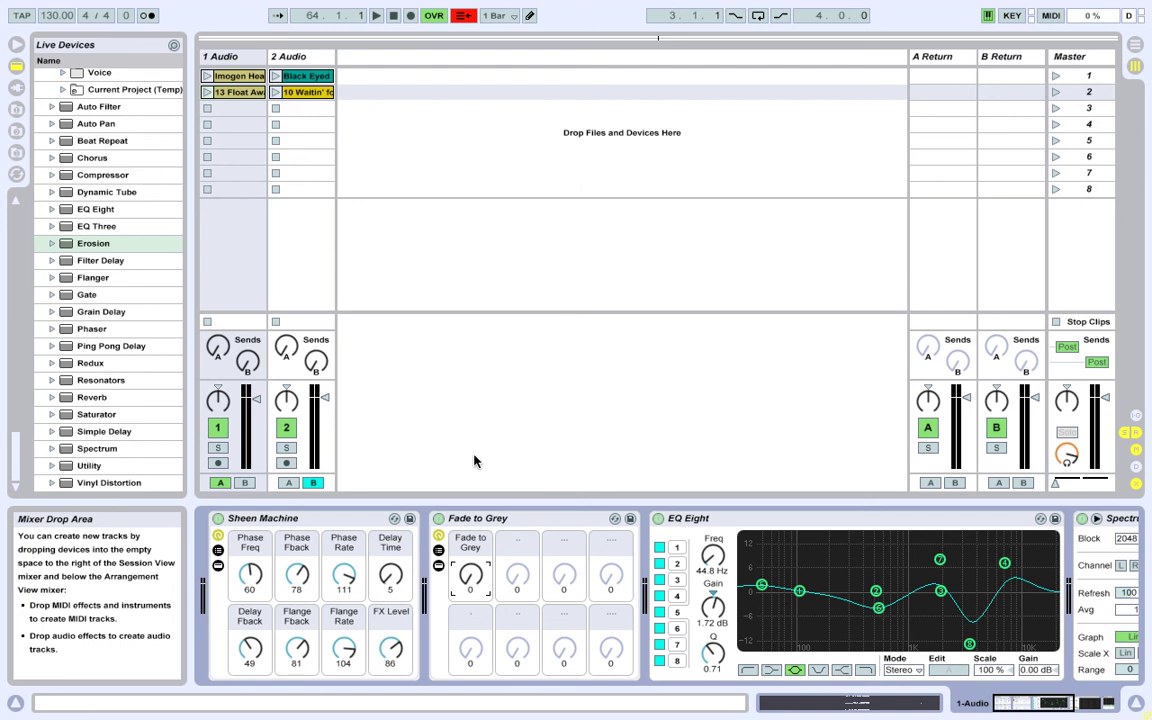
pyautogui.rightClick(470, 576)
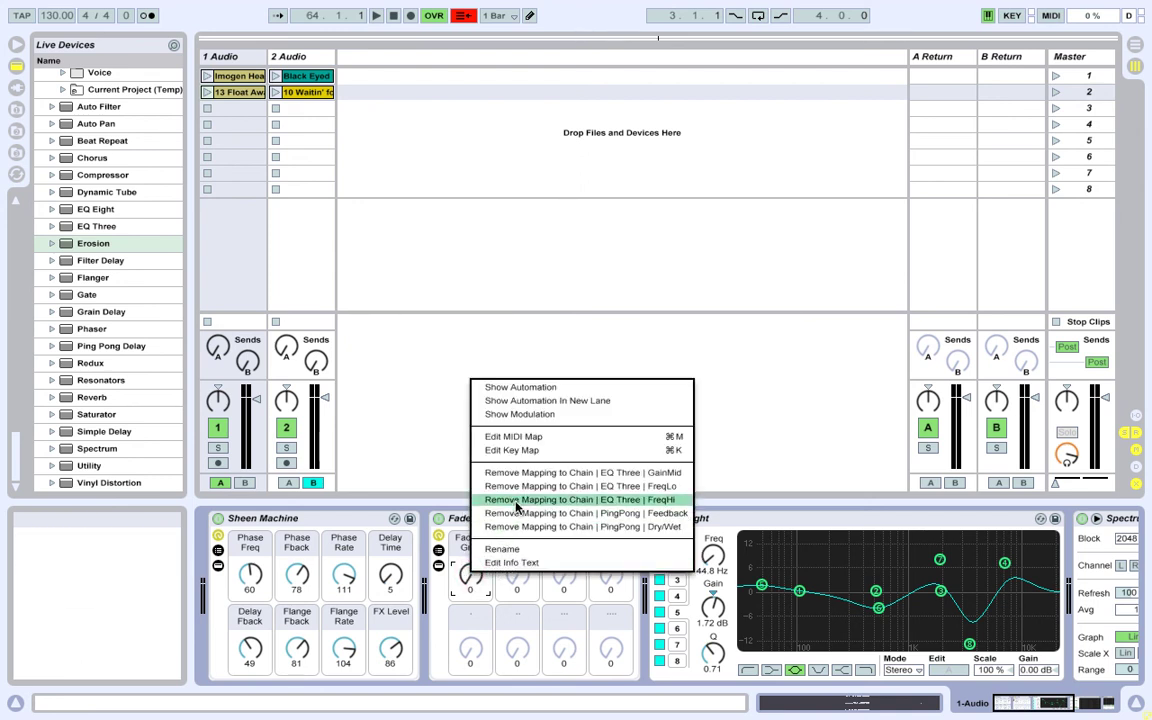
pyautogui.click(555, 437)
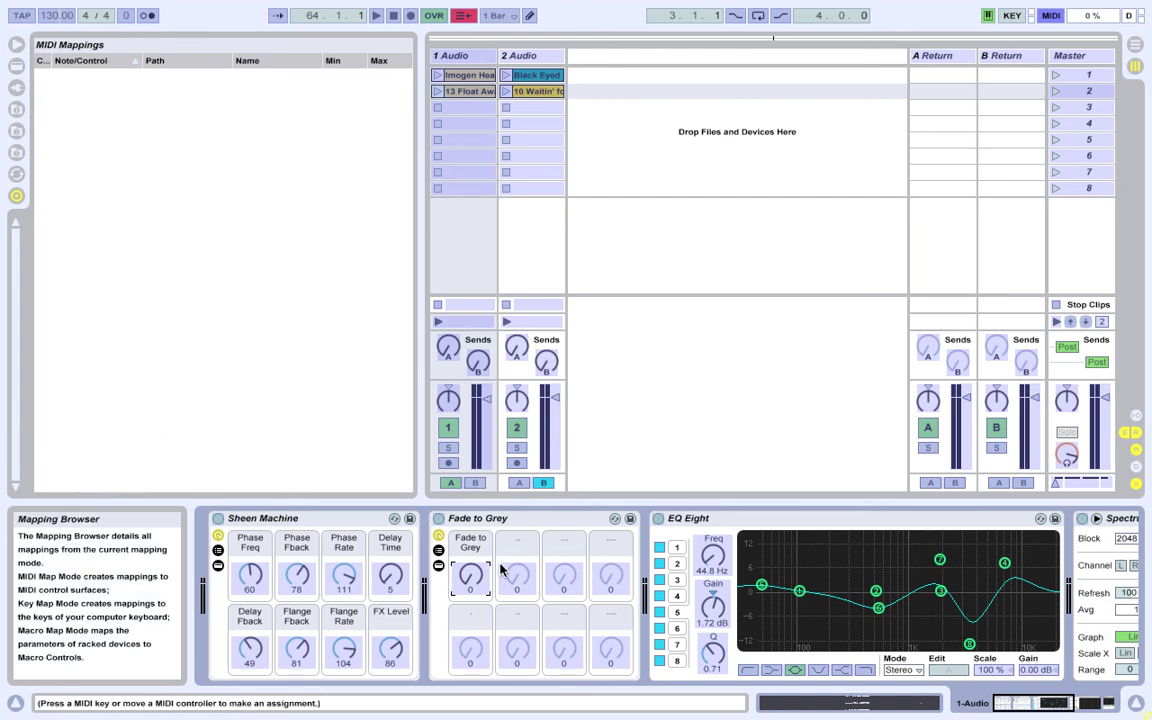
pyautogui.hotkey('ctrl', 'm')
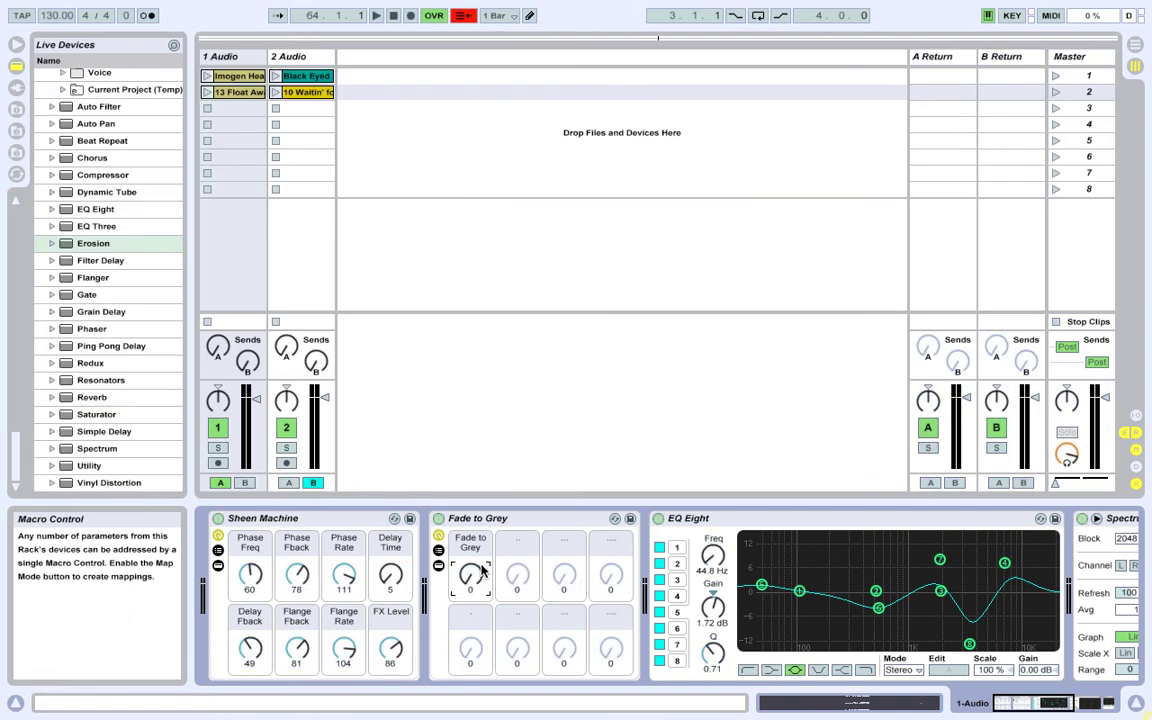
pyautogui.hotkey('ctrl', 'm')
pyautogui.hotkey('ctrl', 'm')
pyautogui.hotkey('ctrl', 'm')
pyautogui.hotkey('ctrl', 'm')
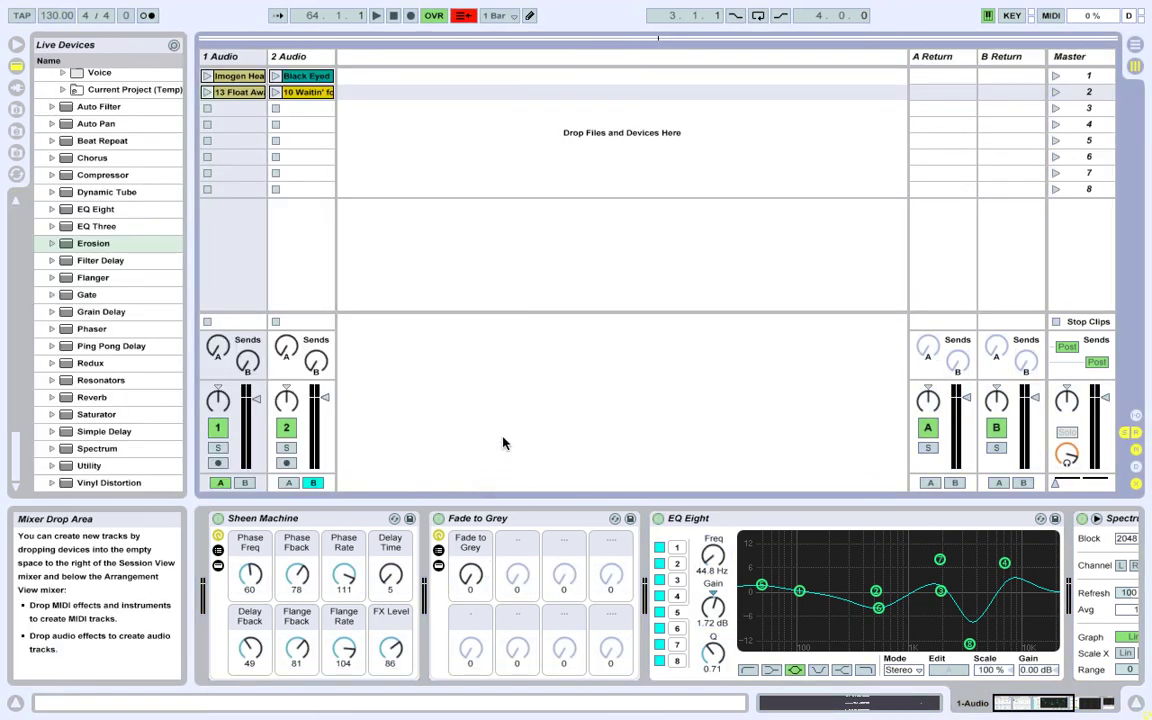
# Raise EQ band 1 to about 8 dB at 30 Hz, then show the desktop and capture-app menu
pyautogui.moveTo(761, 586); pyautogui.dragTo(712, 563)
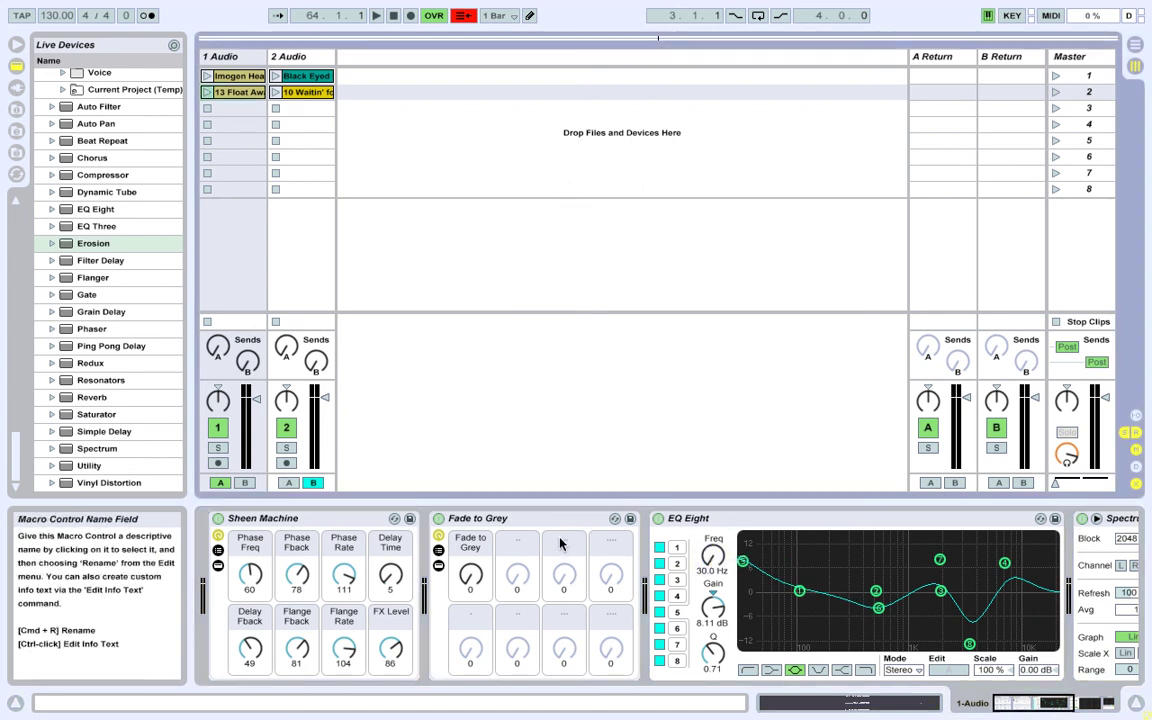
pyautogui.scroll(-5, 560, 543)
pyautogui.scroll(5, 560, 543)
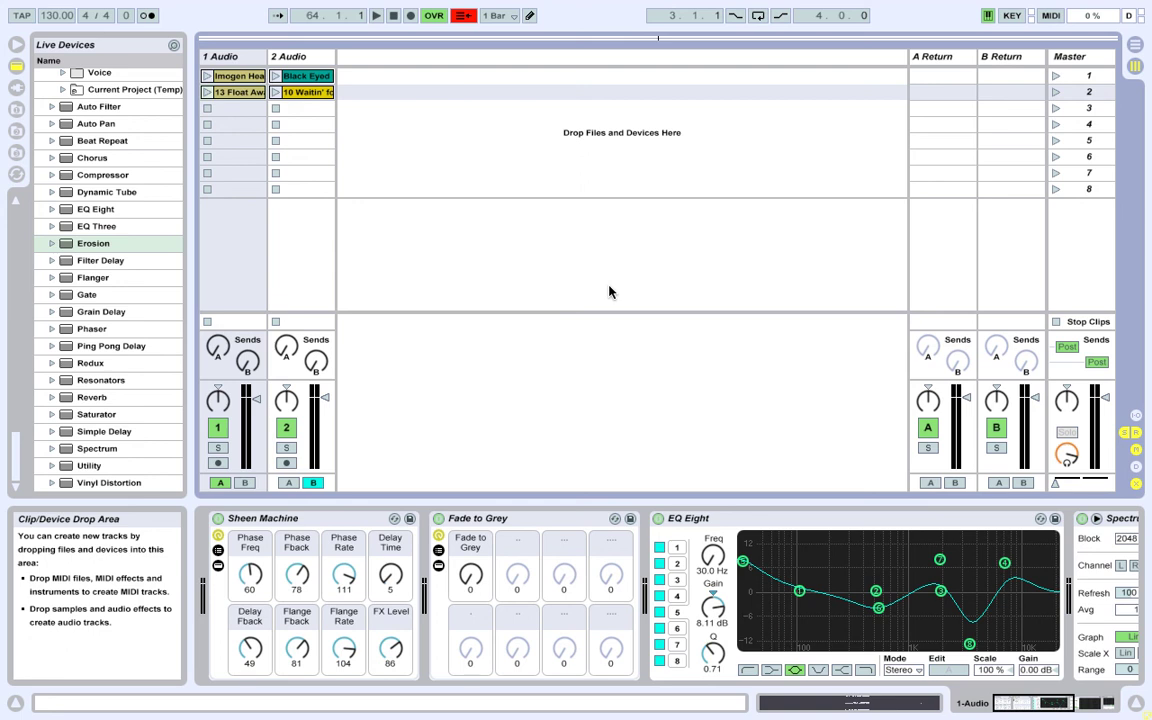
pyautogui.press('F11')
pyautogui.rightClick(878, 672)
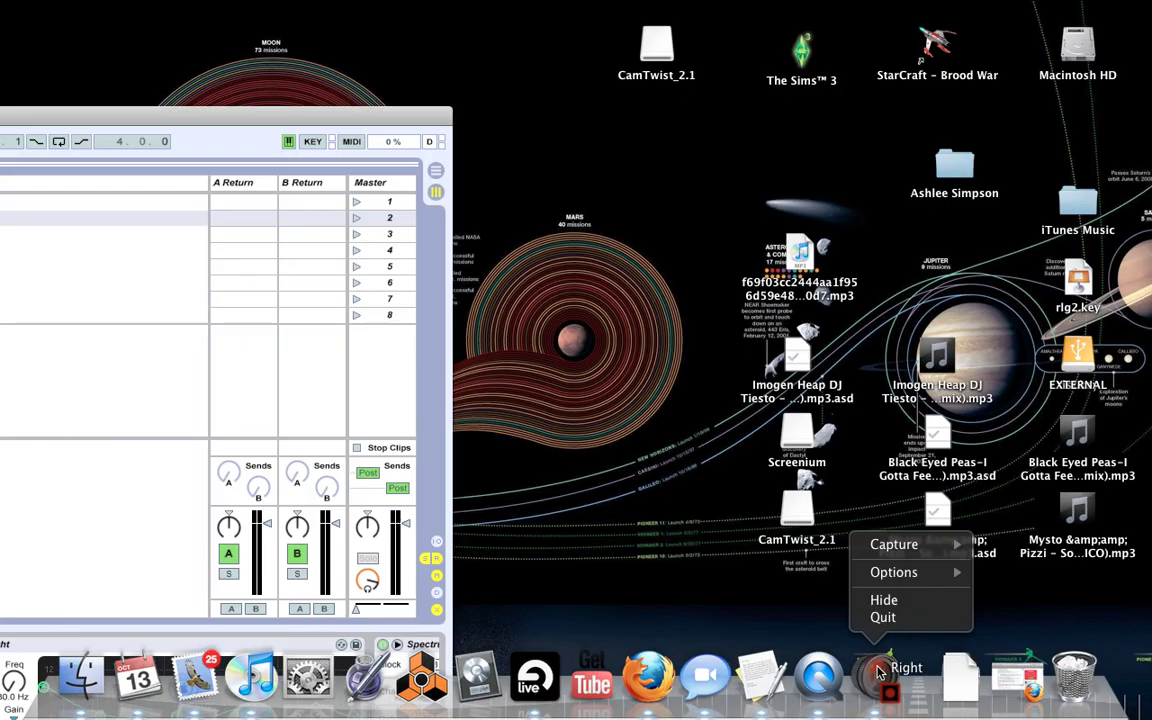